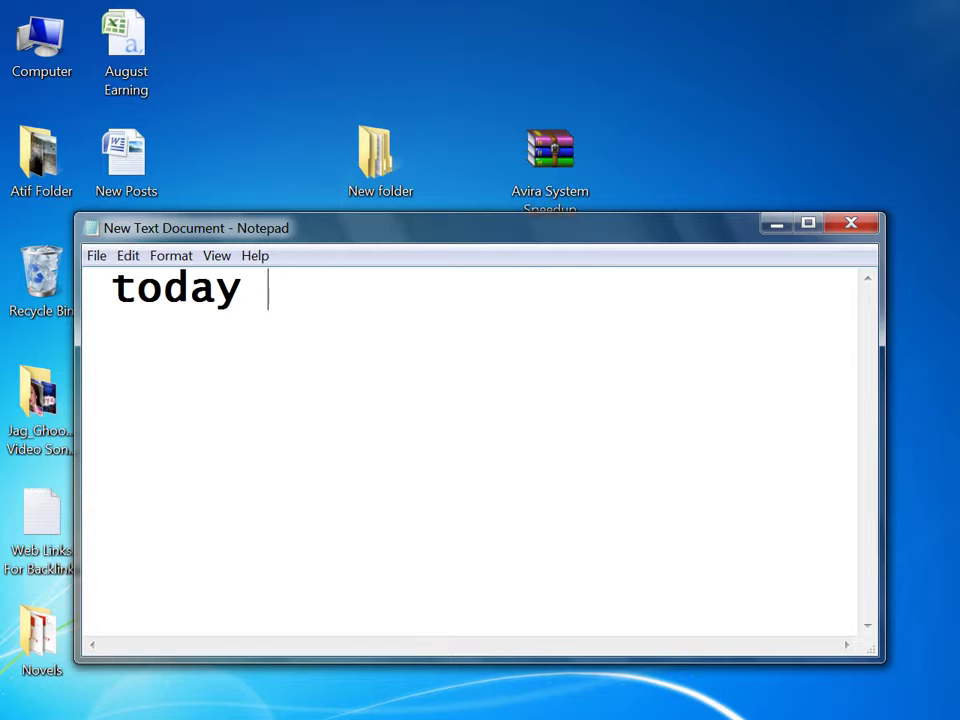
Write the opening line "today i will tell you" in the text document.
key("BackSpace")
key("BackSpace")
key("BackSpace")
type("i i")
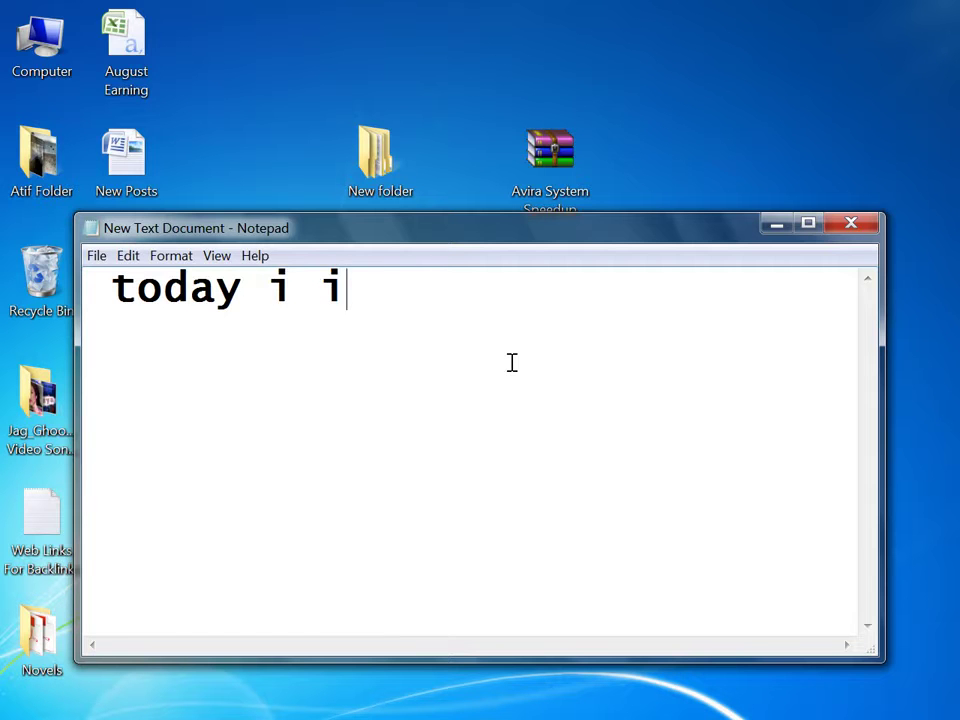
key("BackSpace")
type("will tea")
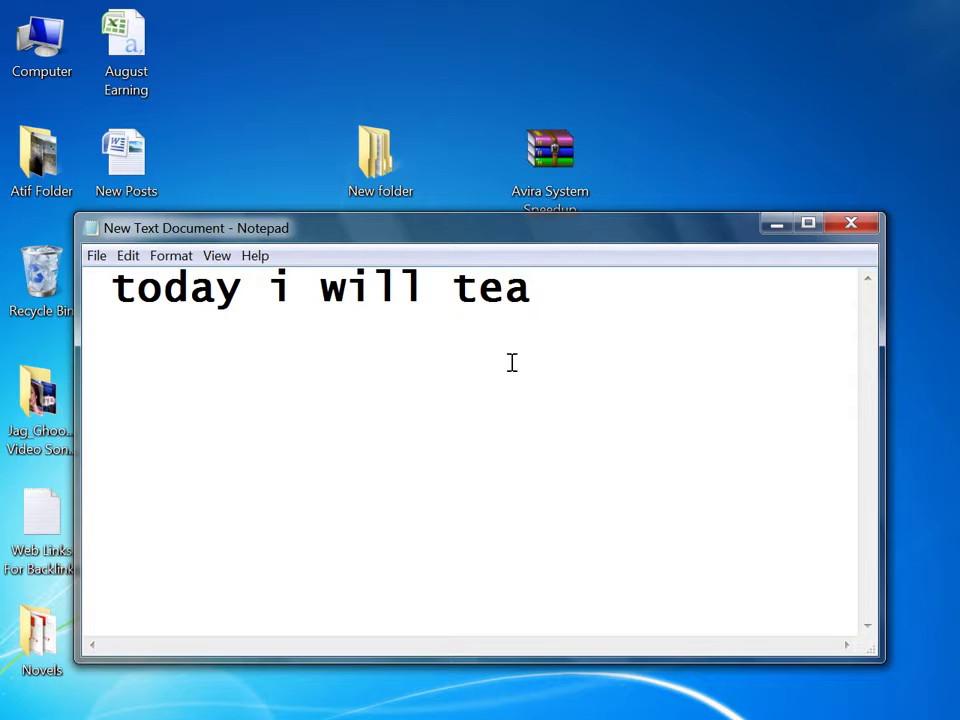
key("BackSpace")
type("ll you")
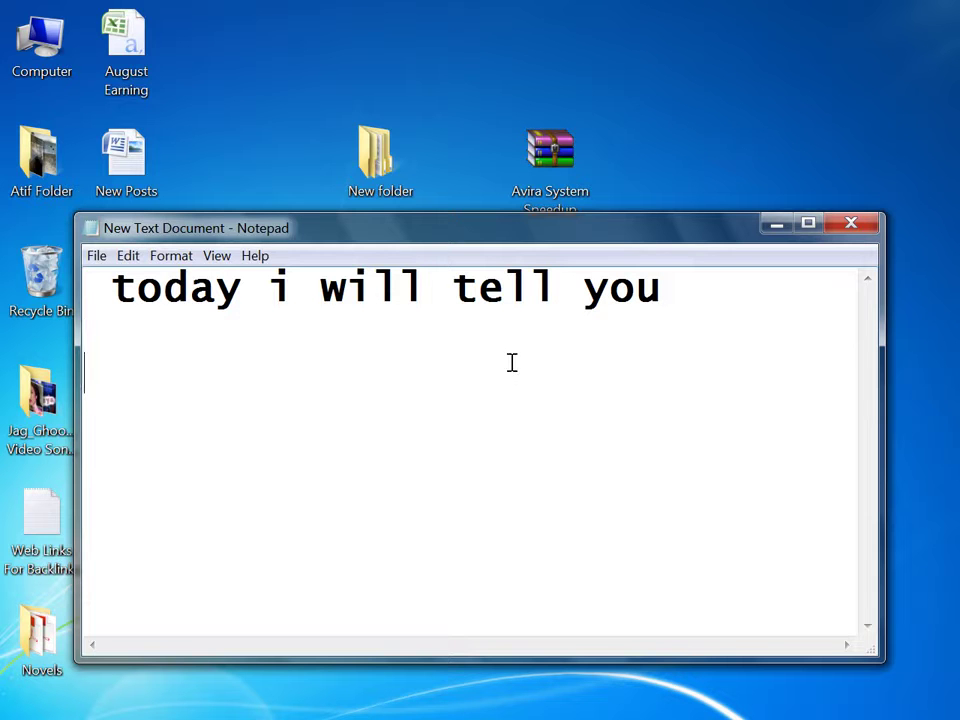
Add the lines "how to install" and "avira system speedup" below, leaving a blank line between them.
type("how to insta")
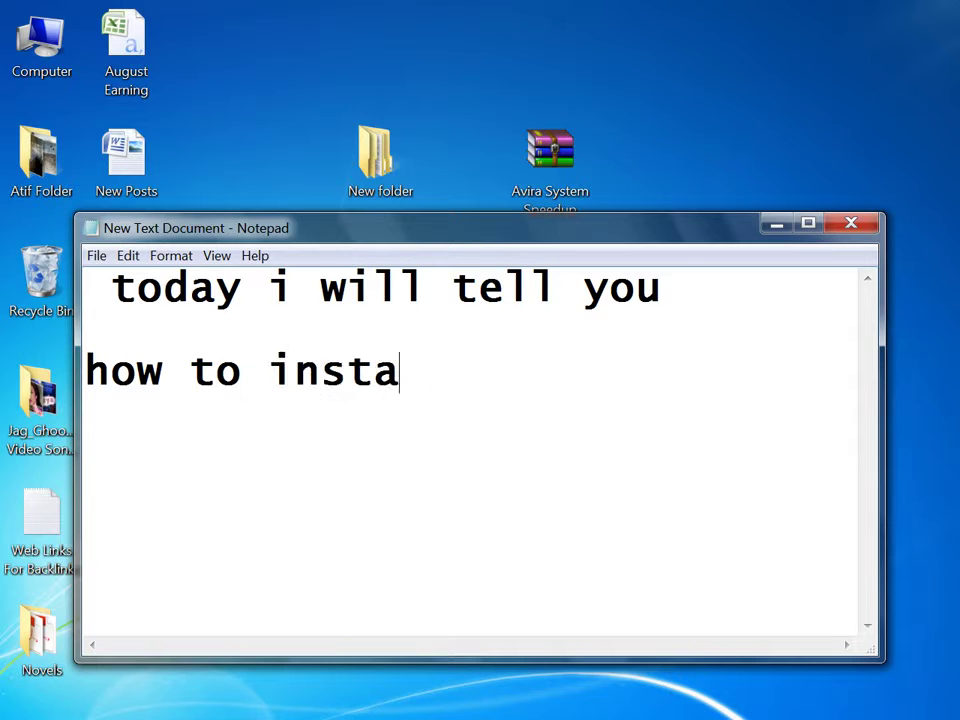
type("ll")
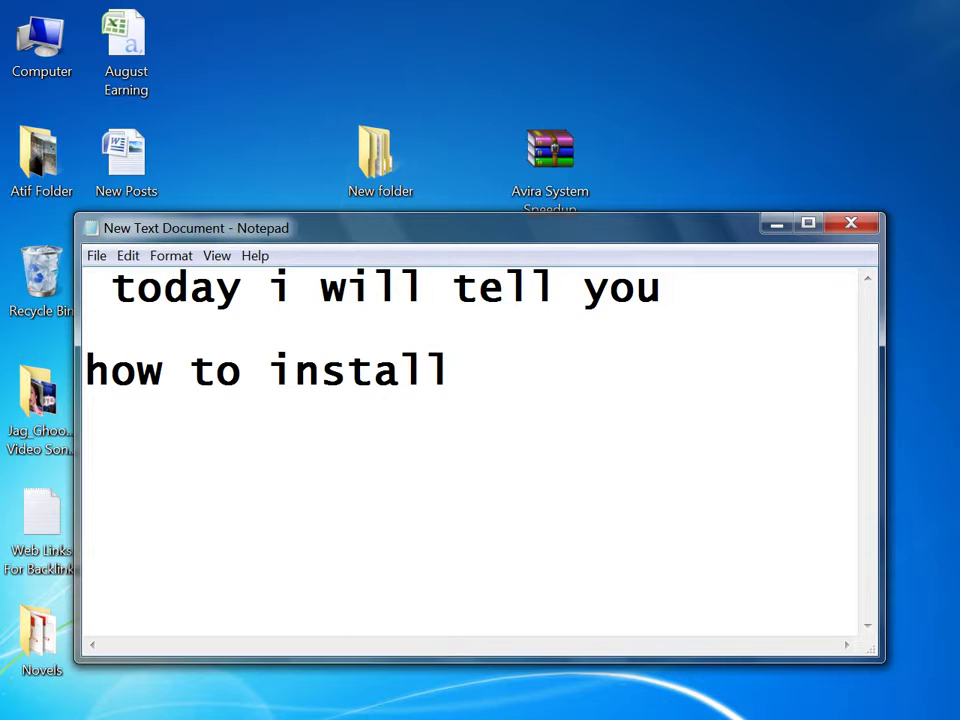
key("Return")
type("avi")
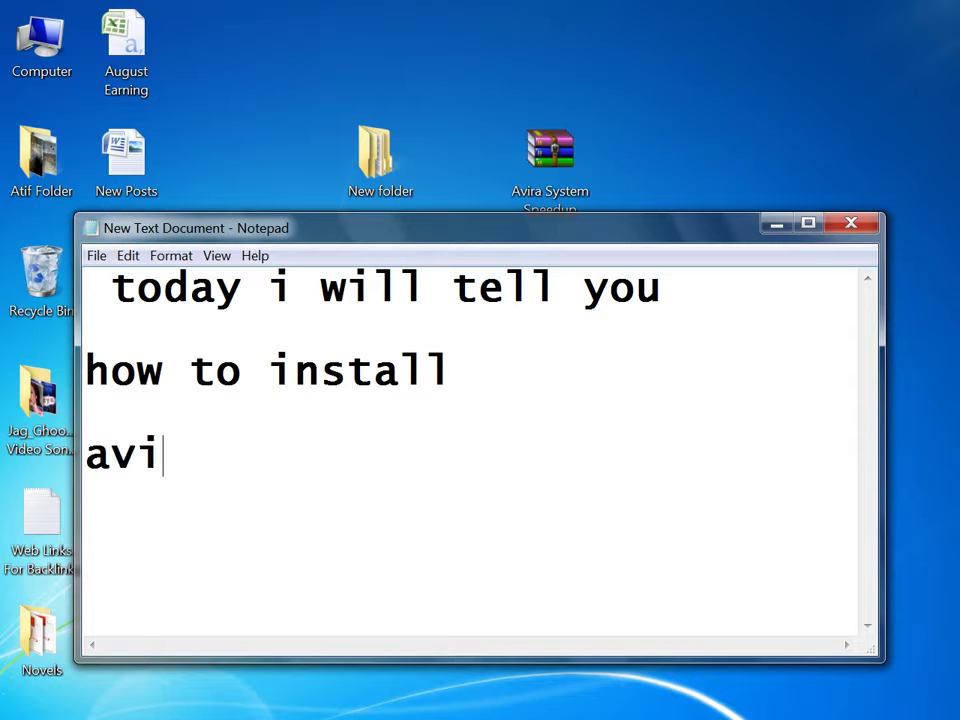
type("ra s")
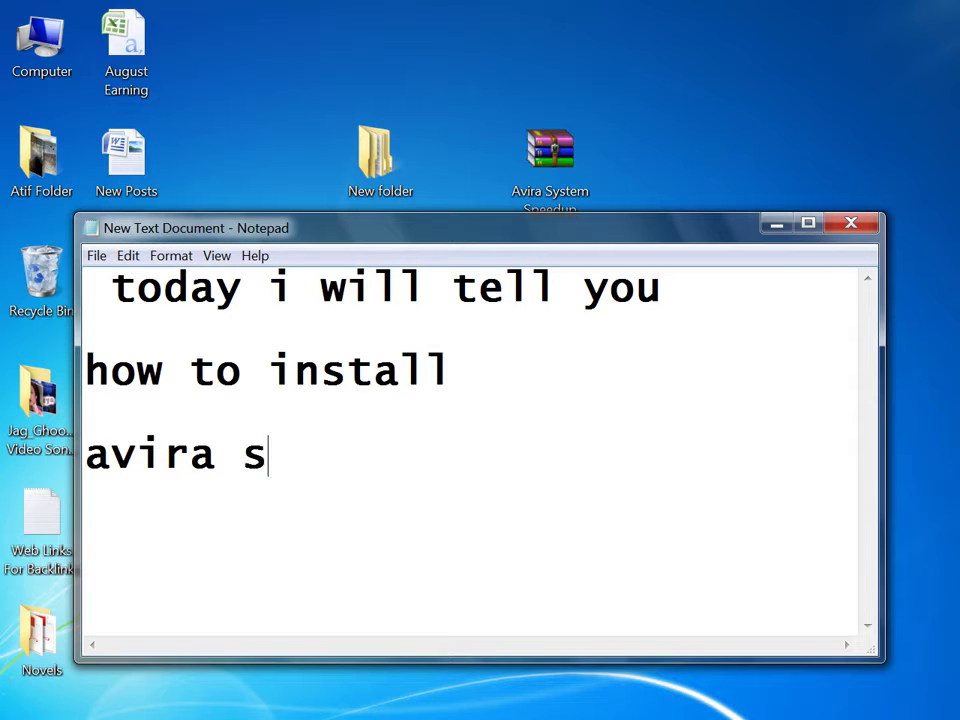
type("ystem speed")
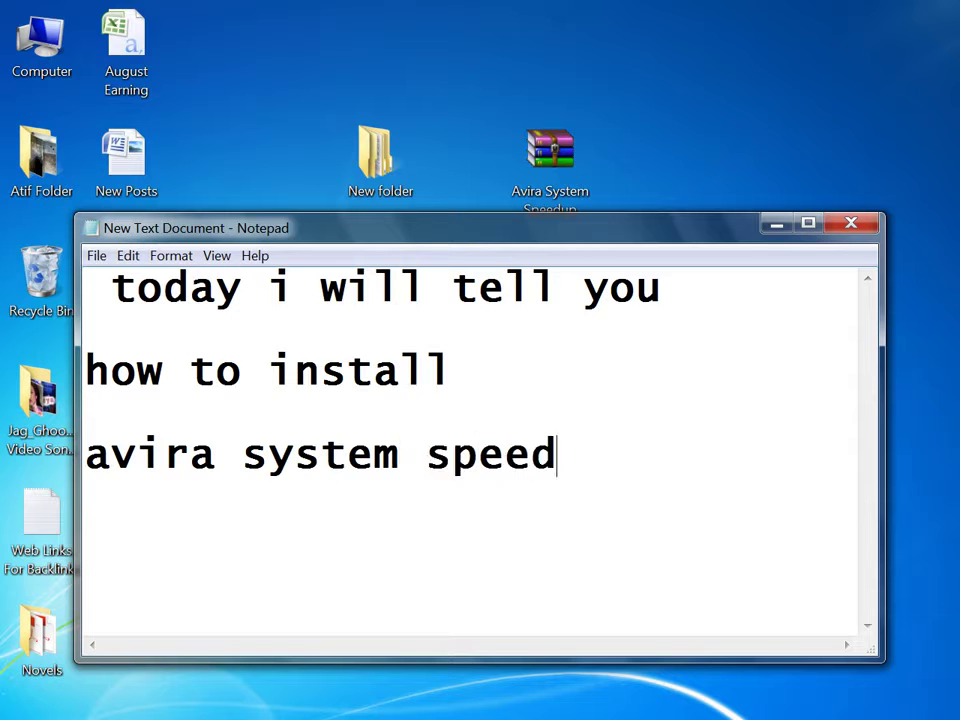
type("up")
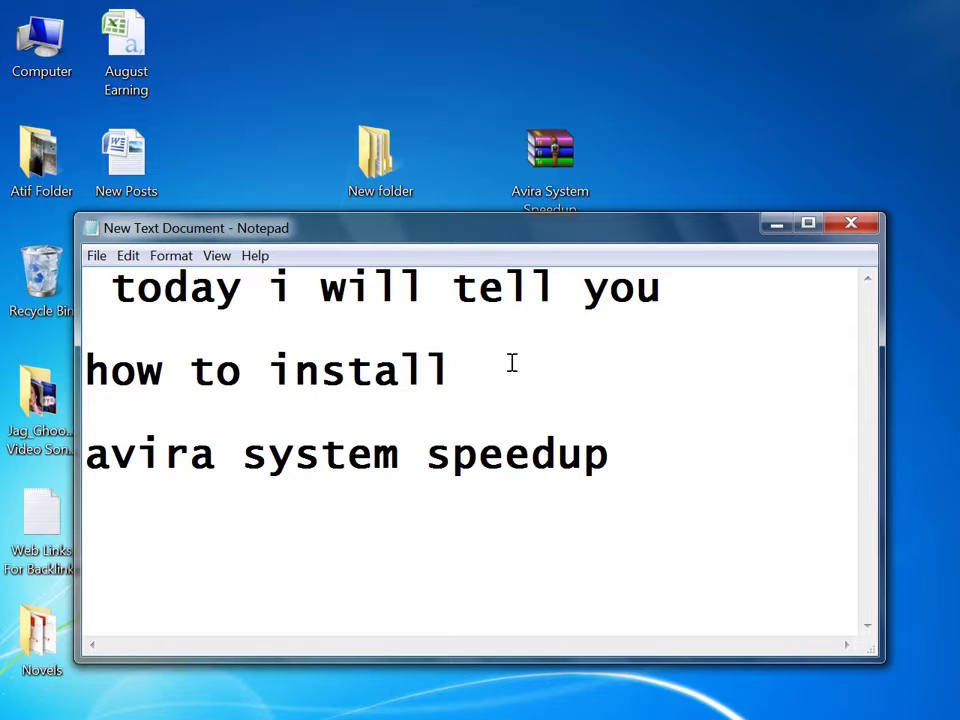
Finish the note with the line "full version follow me...".
type("full versi")
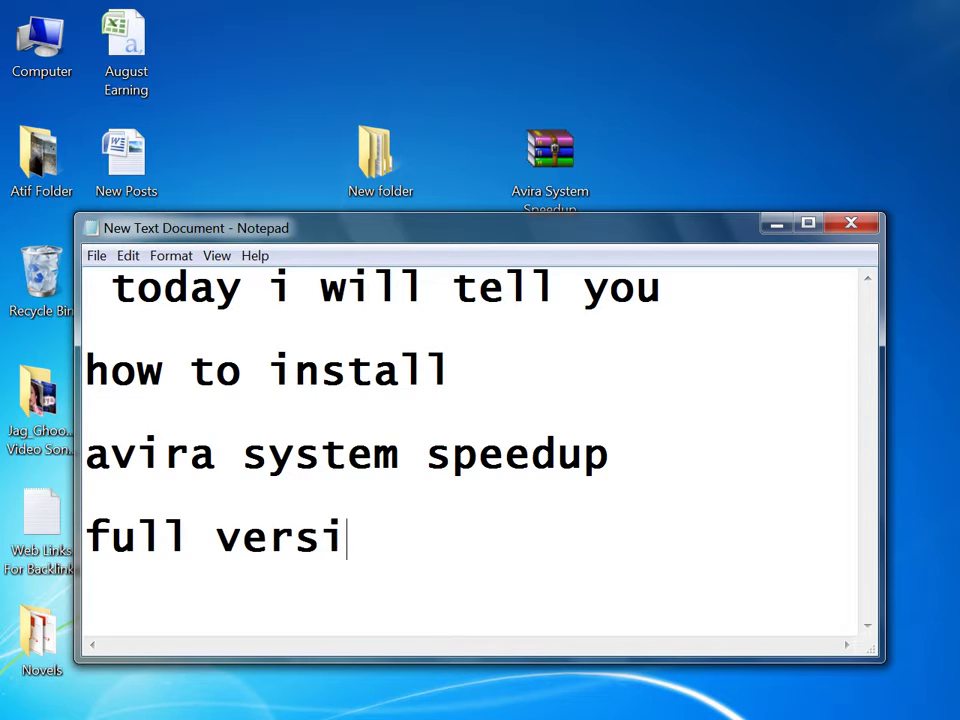
key("BackSpace")
type("ion f")
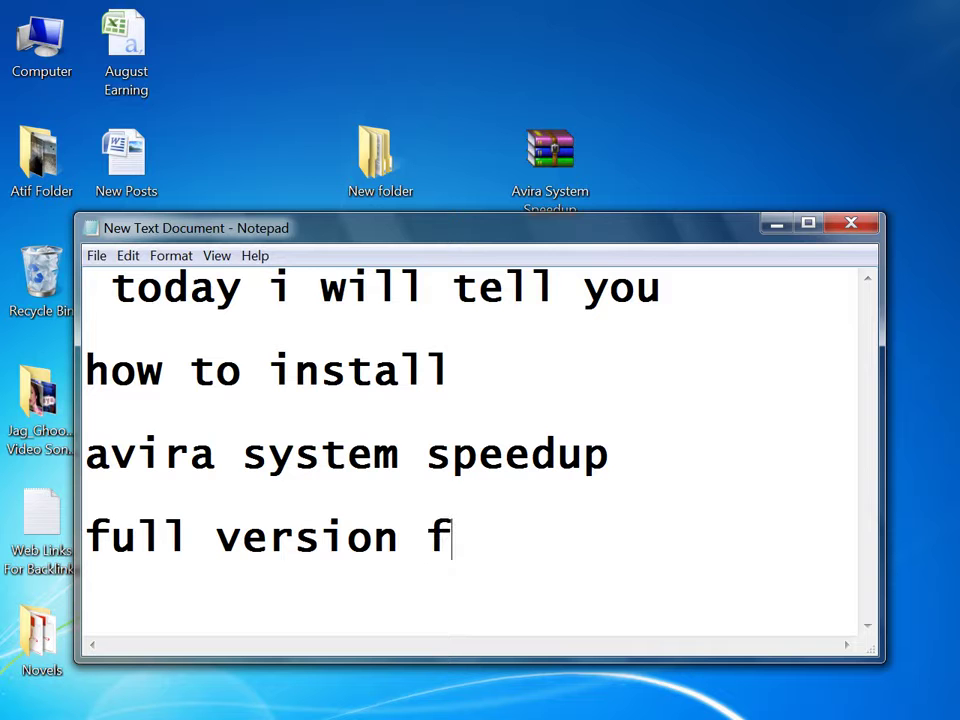
type("ollow me")
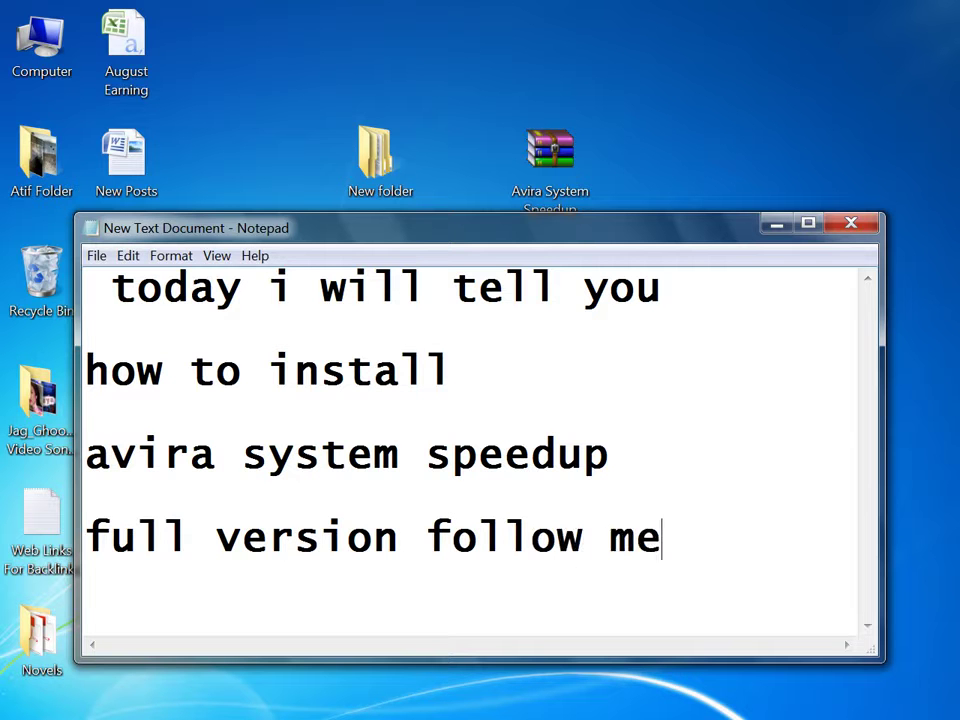
type("...")
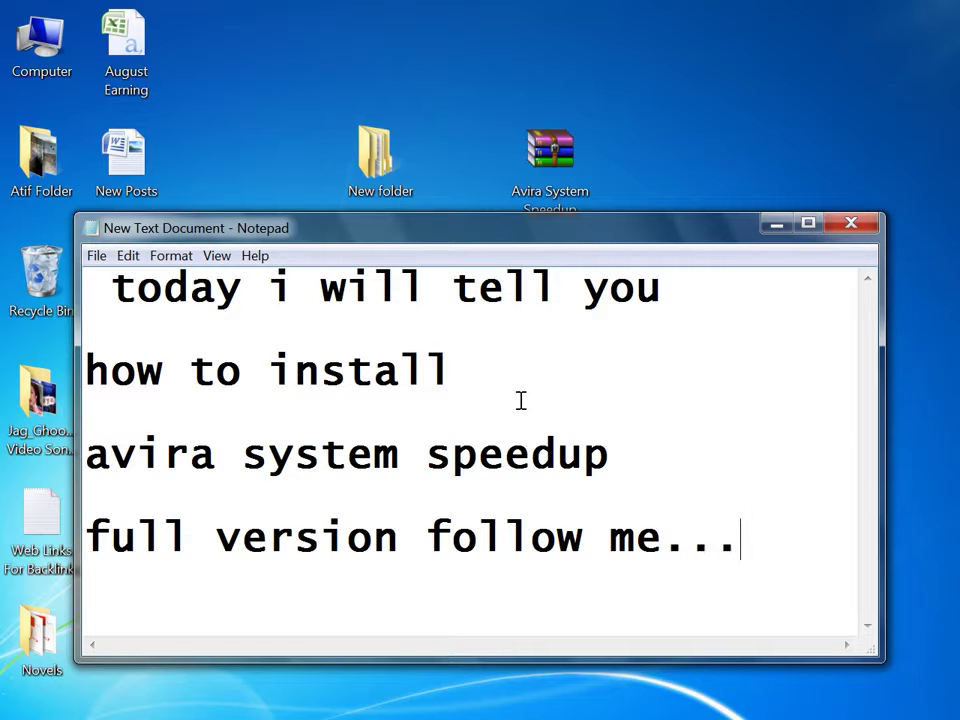
Minimize the note and extract the Avira System Speedup archive directly onto the desktop.
left_click(783, 235)
left_click(551, 176)
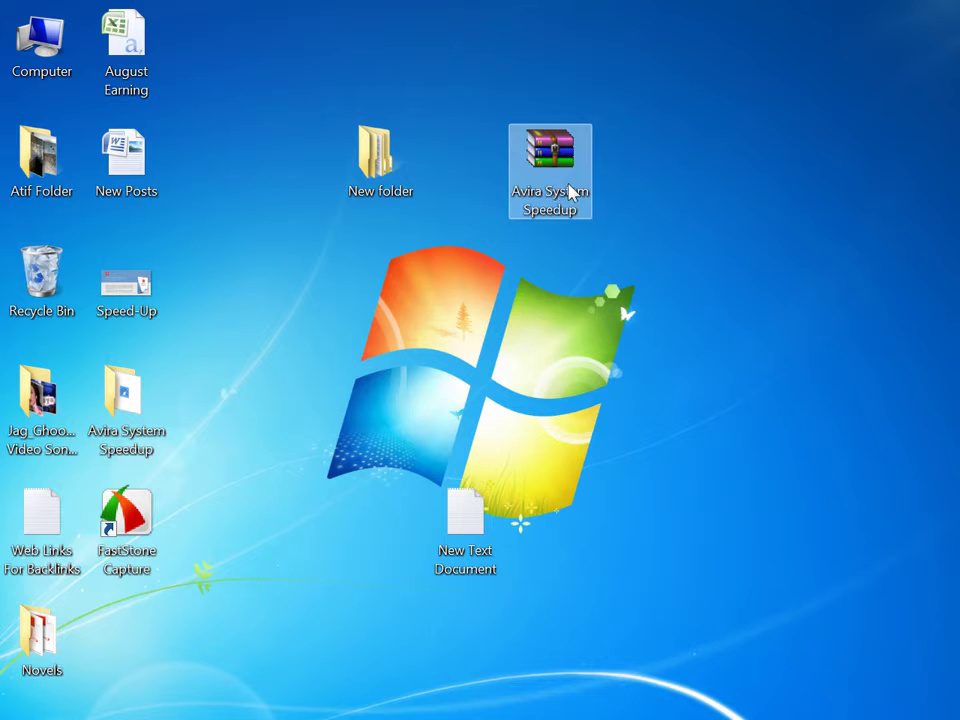
right_click(557, 190)
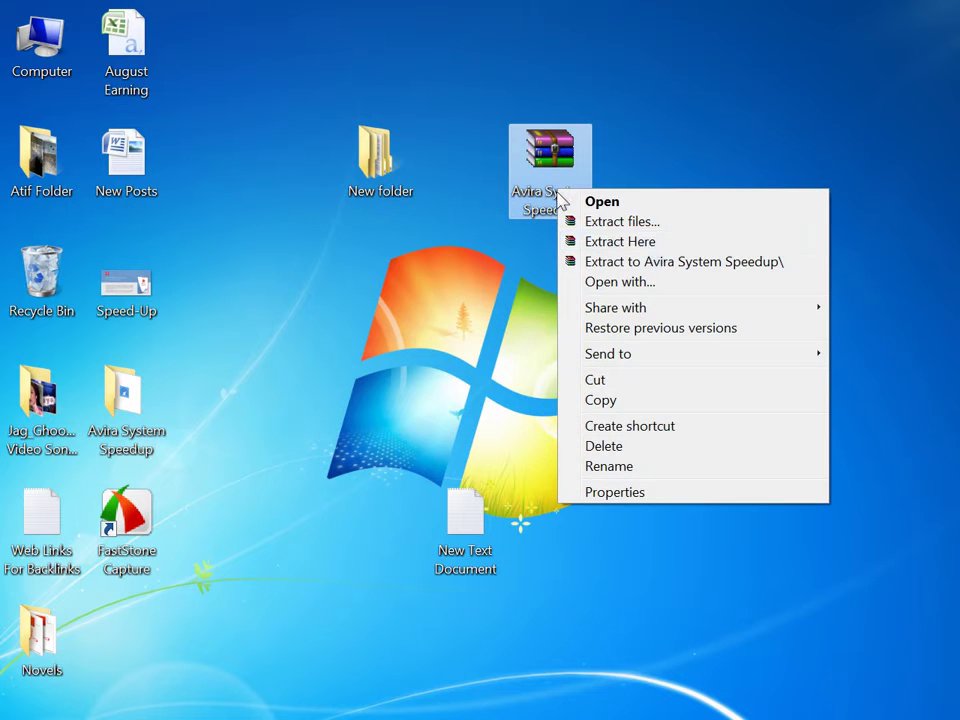
left_click(648, 245)
left_click(392, 171)
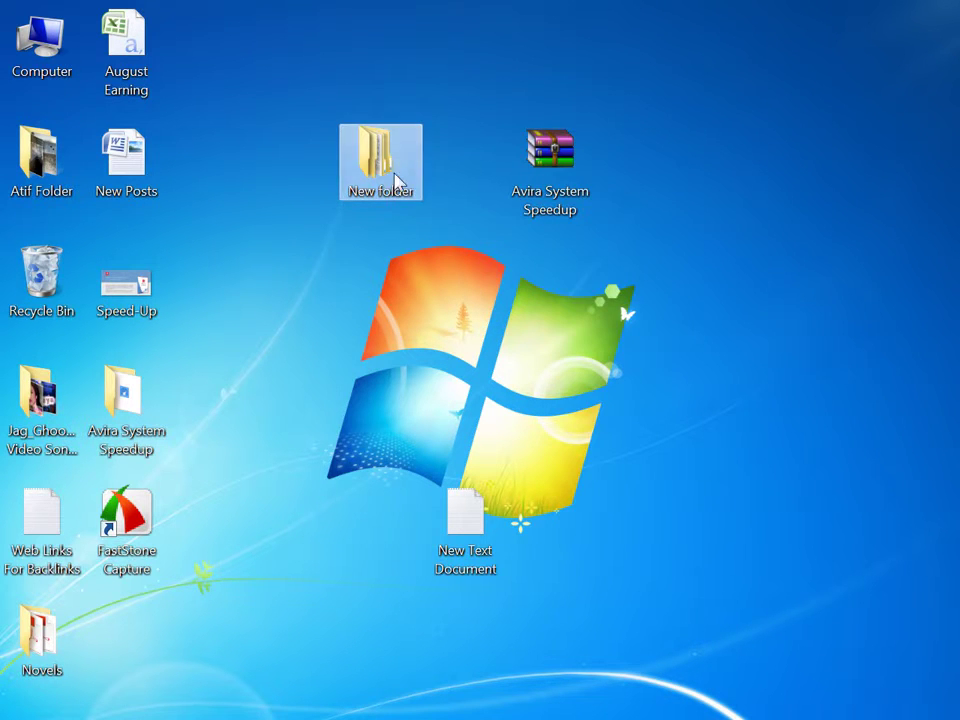
double_click(394, 178)
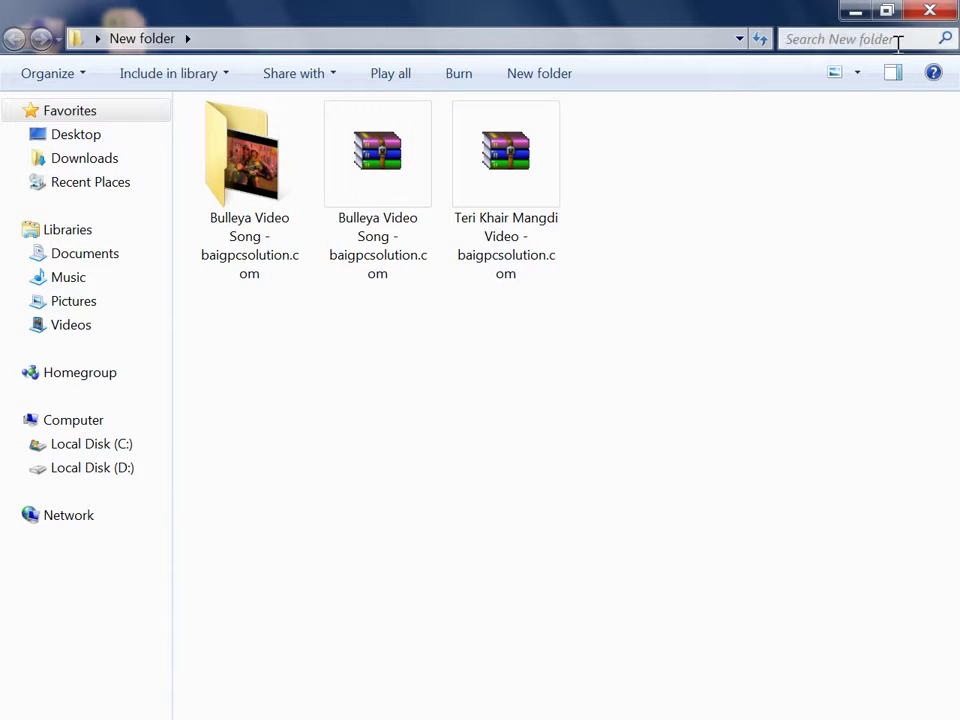
left_click(929, 12)
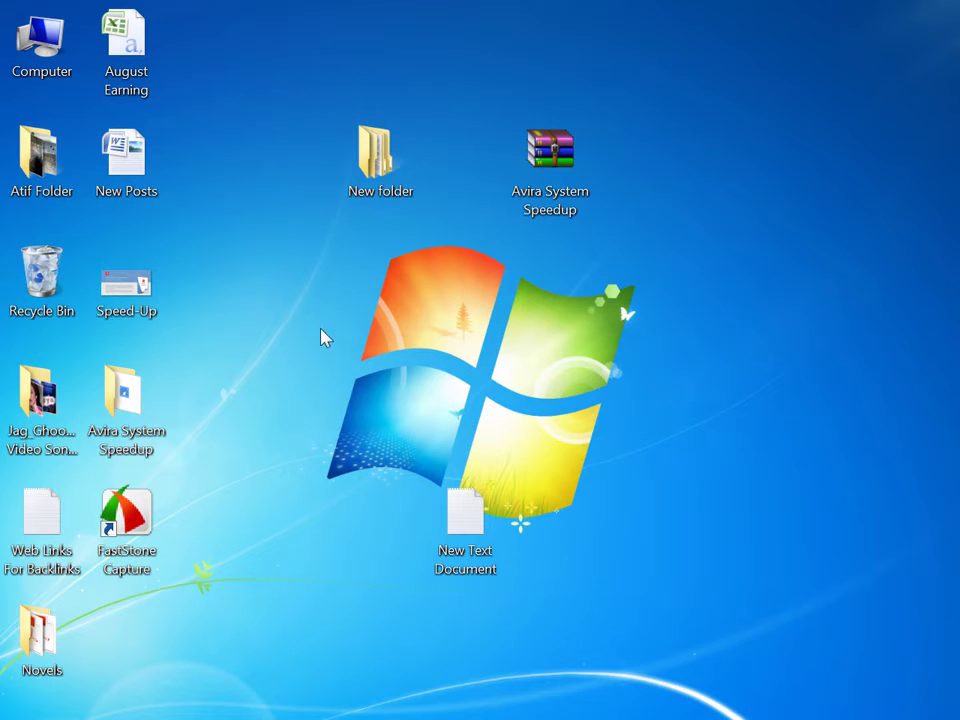
Rearrange the Avira System Speedup folder and New folder on the desktop, and open the Avira System Speedup folder.
left_click_drag(133, 425, 440, 300)
left_click_drag(396, 182, 220, 385)
left_click(452, 330)
double_click(465, 282)
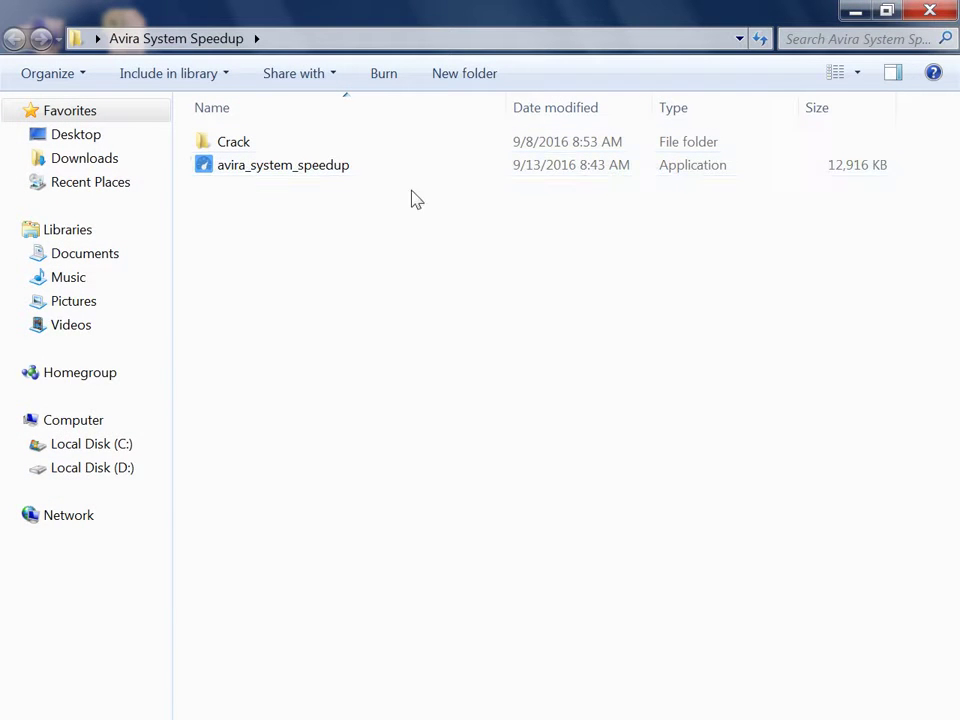
Run the avira_system_speedup installer, accept the license agreement and keep the default destination C:\Program Files\Avira\System Speedup.
double_click(357, 170)
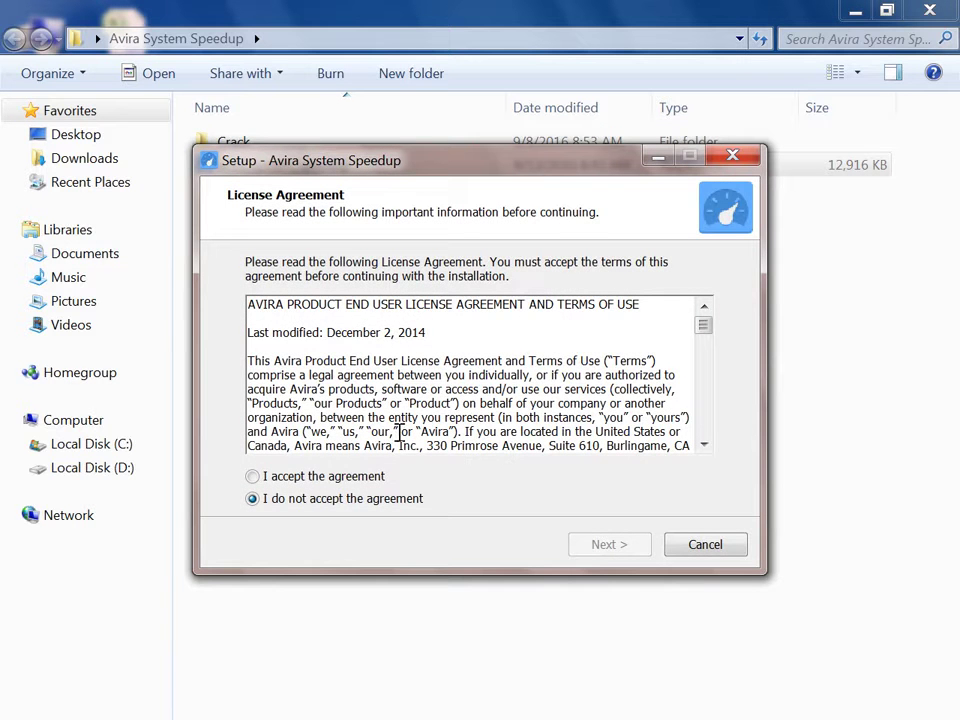
left_click(377, 476)
left_click(603, 545)
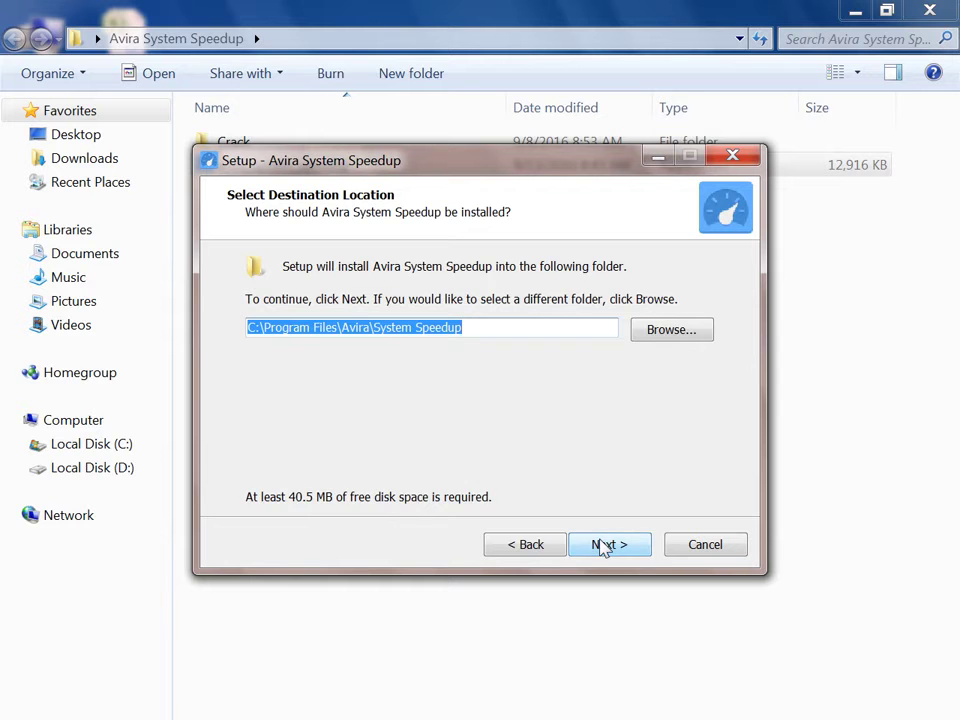
left_click(603, 545)
Install Avira System Speedup without a desktop shortcut or system restore point, and exit the setup wizard.
left_click(350, 356)
left_click(342, 331)
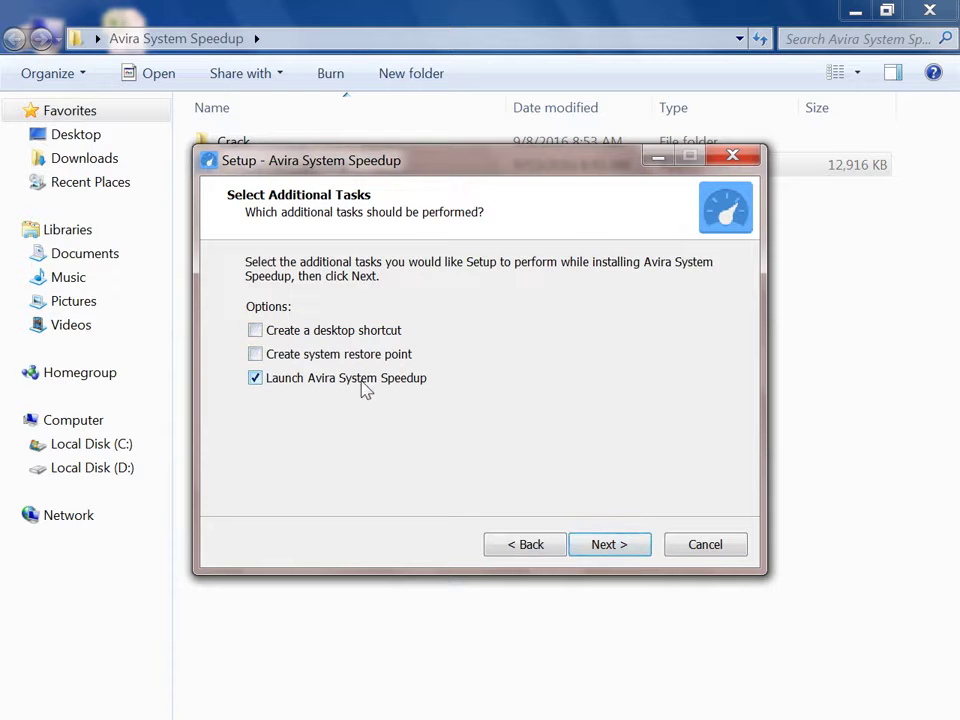
left_click(606, 544)
left_click(604, 545)
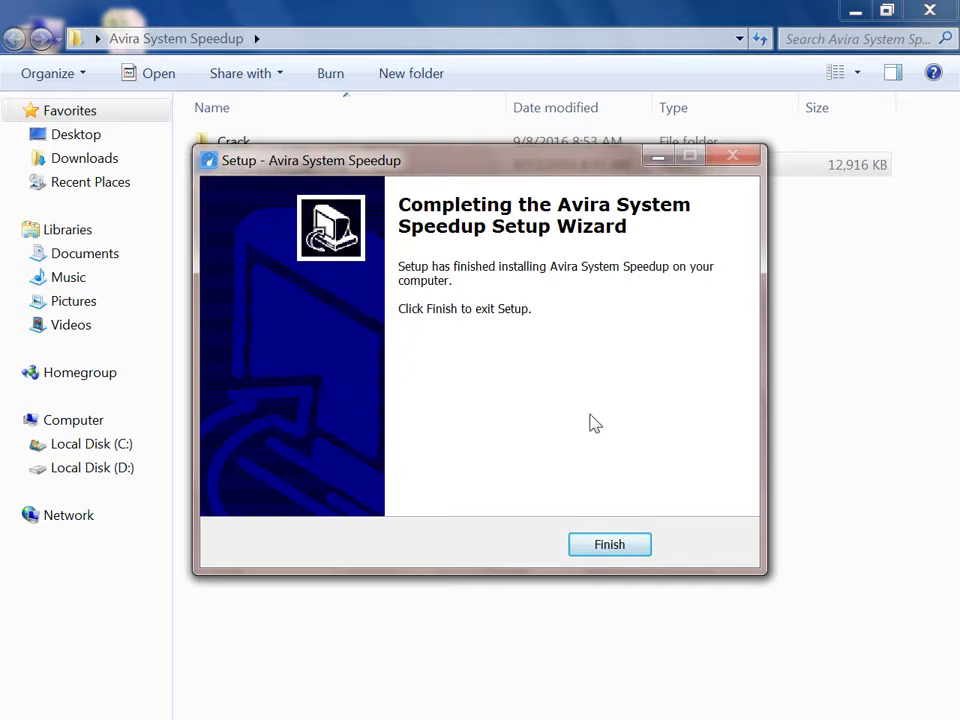
left_click(632, 549)
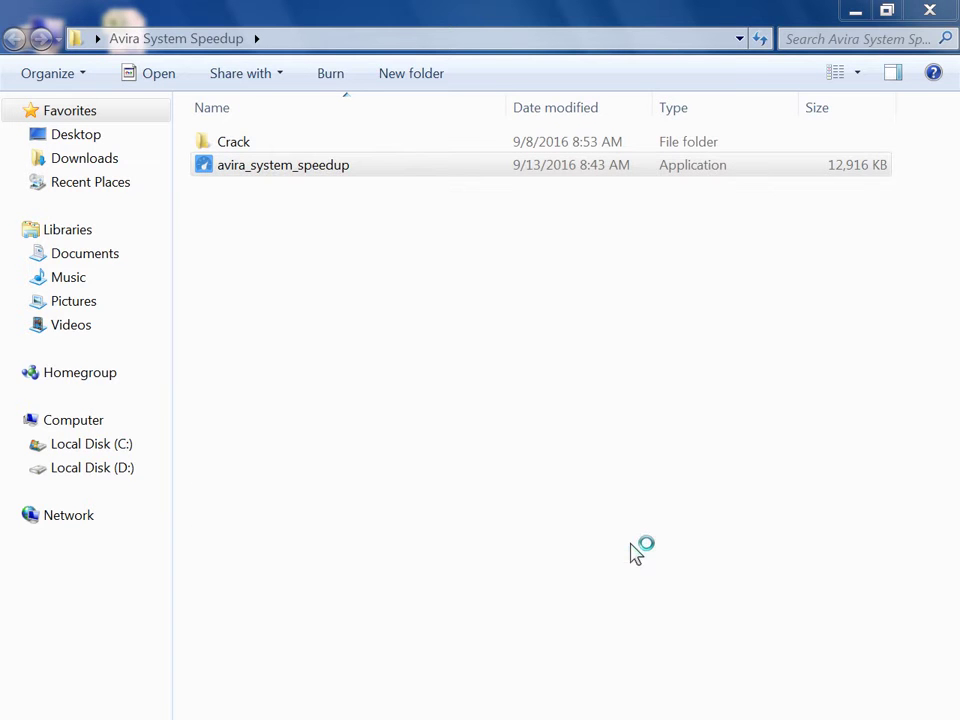
left_click(586, 455)
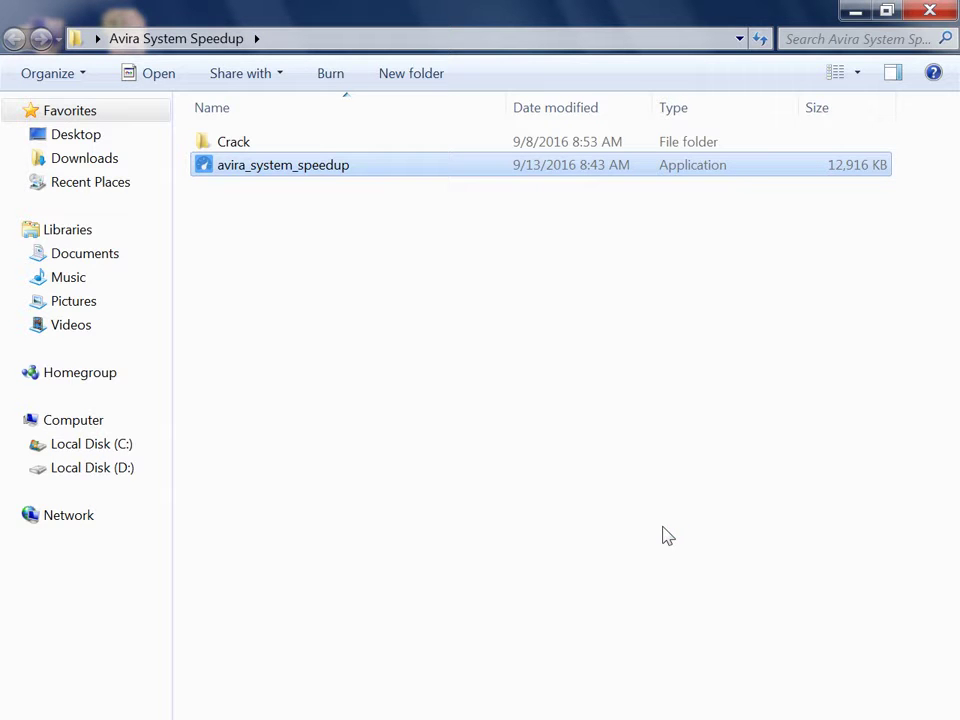
Minimize the folder window and open Task Manager by searching Windows for "task manager".
left_click(855, 12)
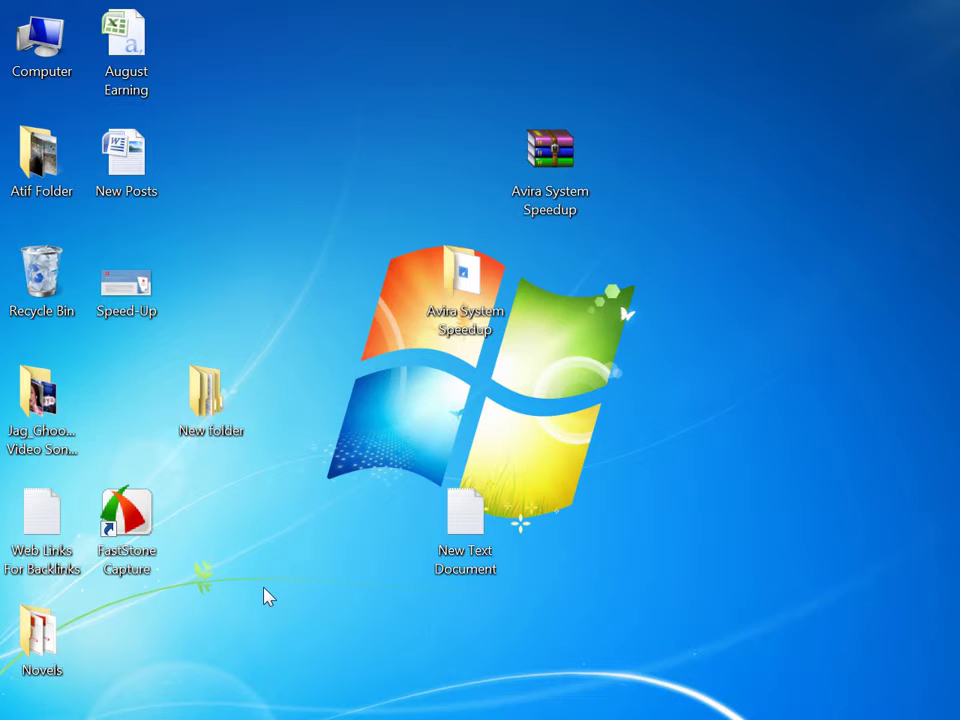
key("super")
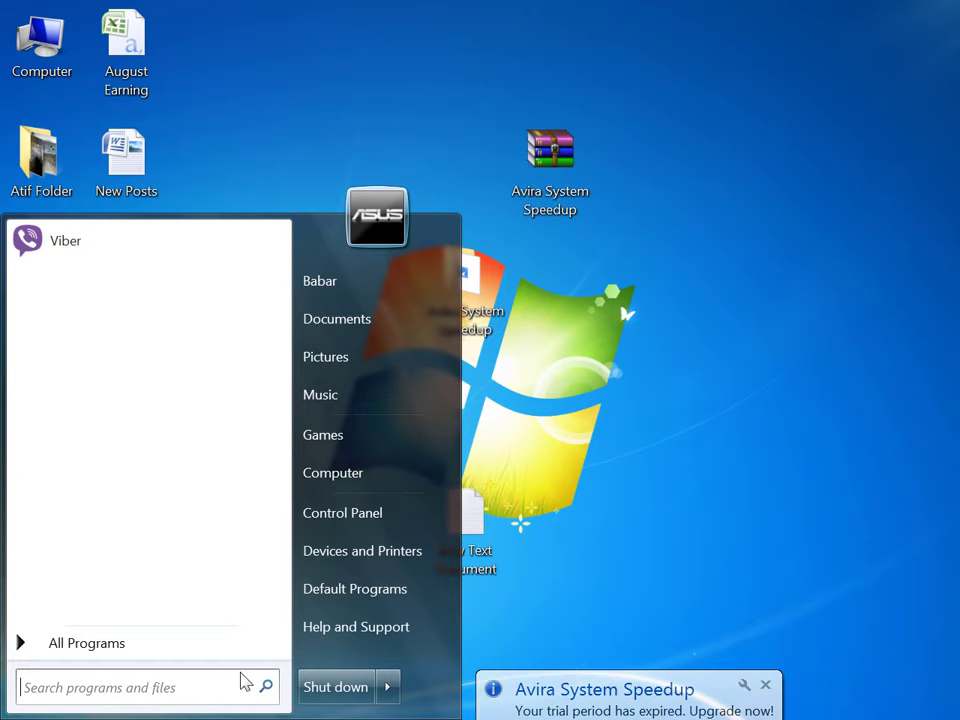
left_click(160, 688)
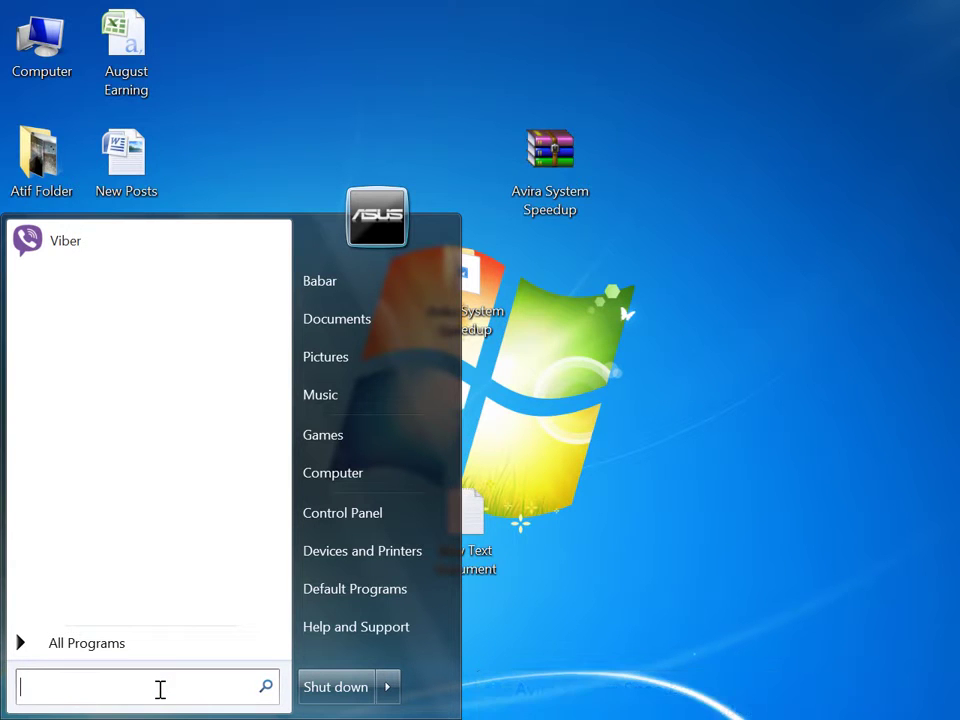
type("task manager")
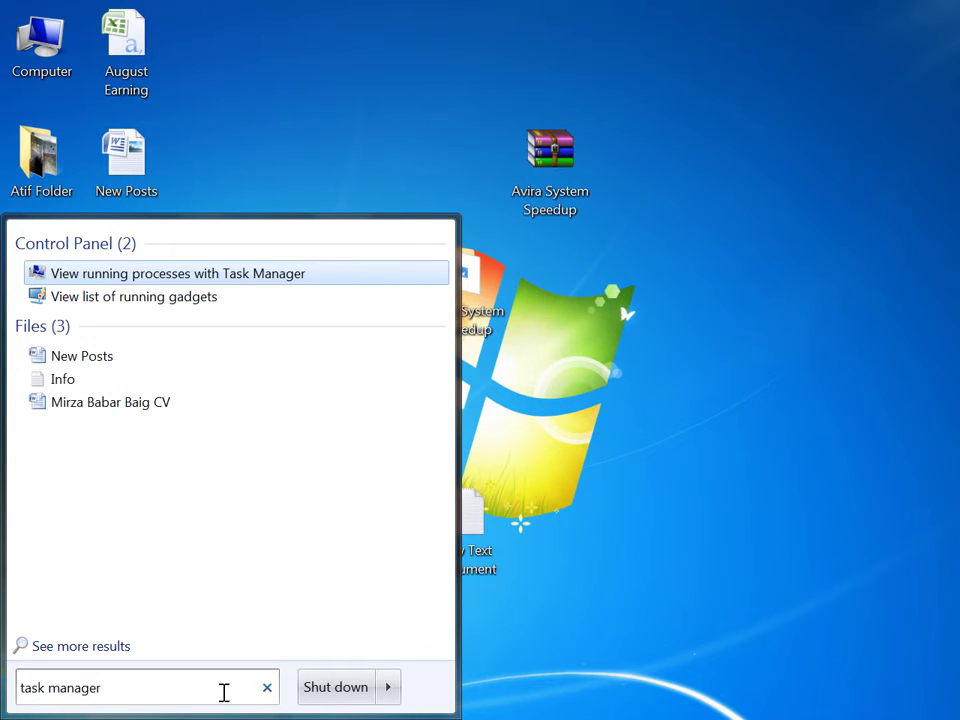
left_click(174, 281)
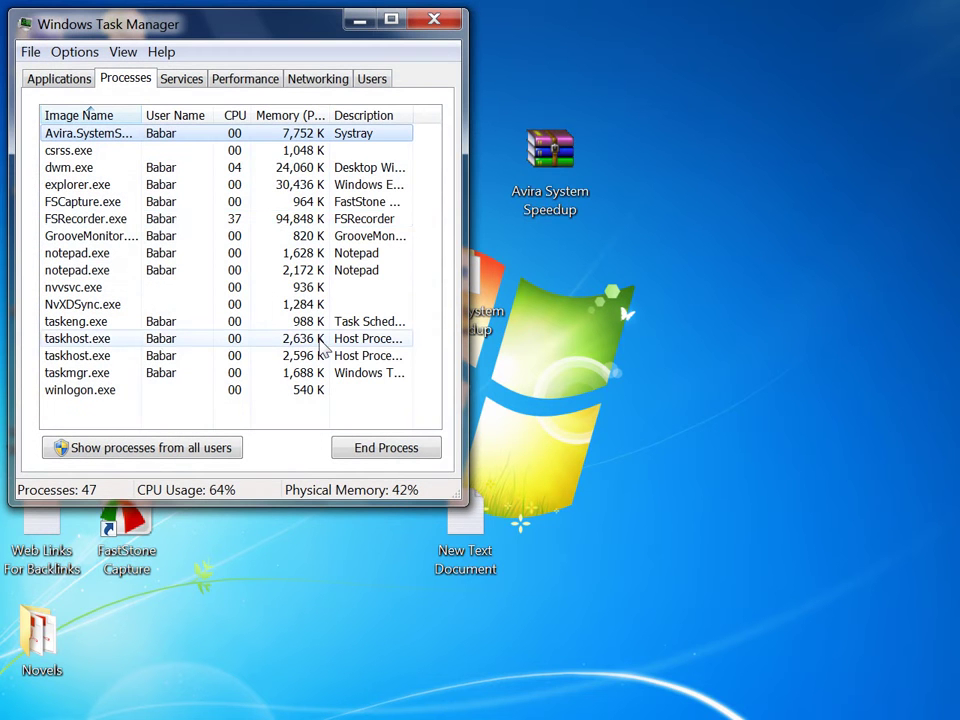
Show the processes from all users in the process list.
right_click(118, 136)
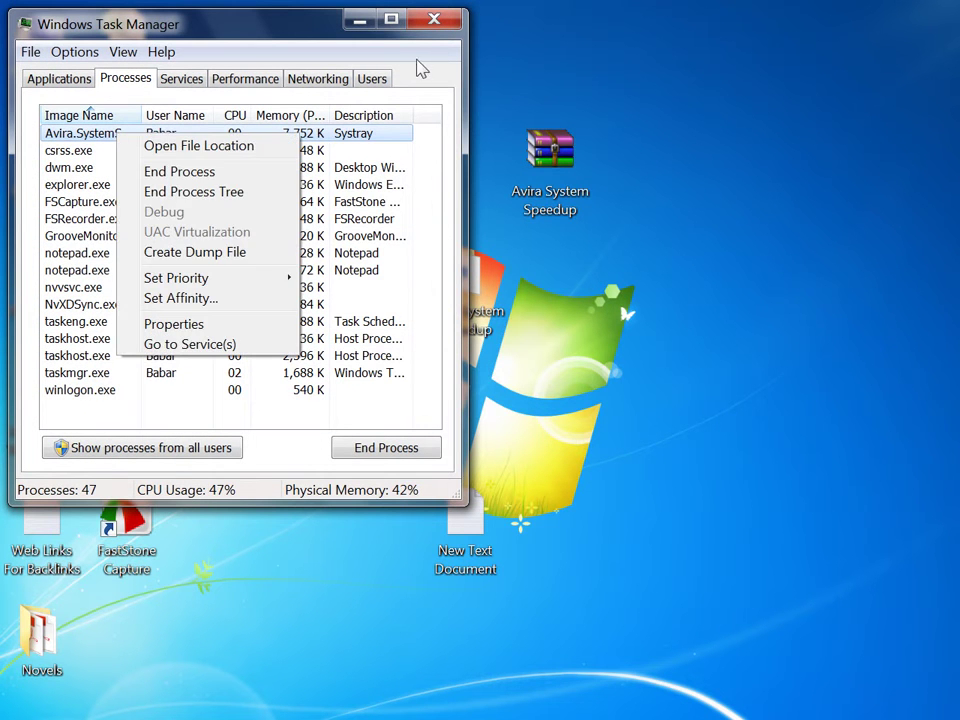
left_click(311, 48)
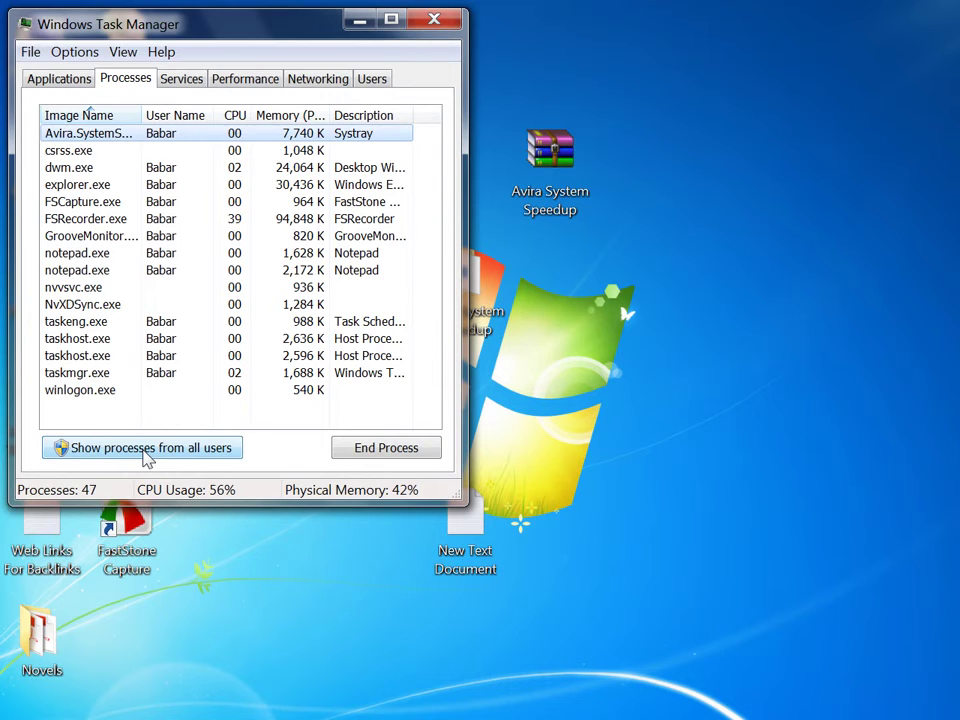
left_click(148, 449)
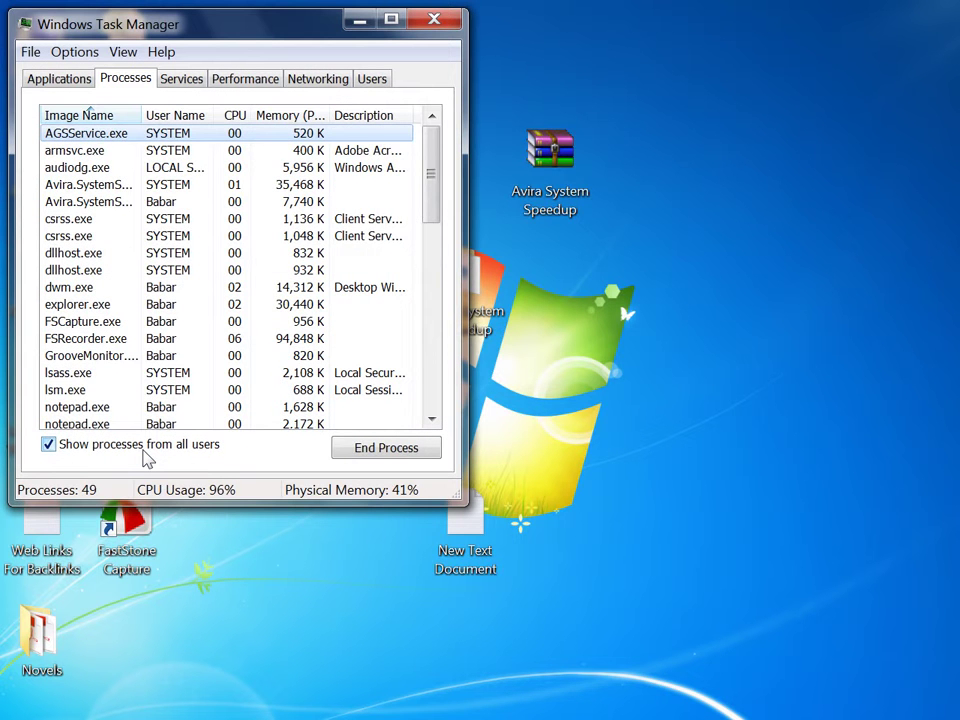
End the two running Avira.SystemSpeedup processes, the SpeedupService one and the Systray one.
left_click(118, 184)
right_click(115, 186)
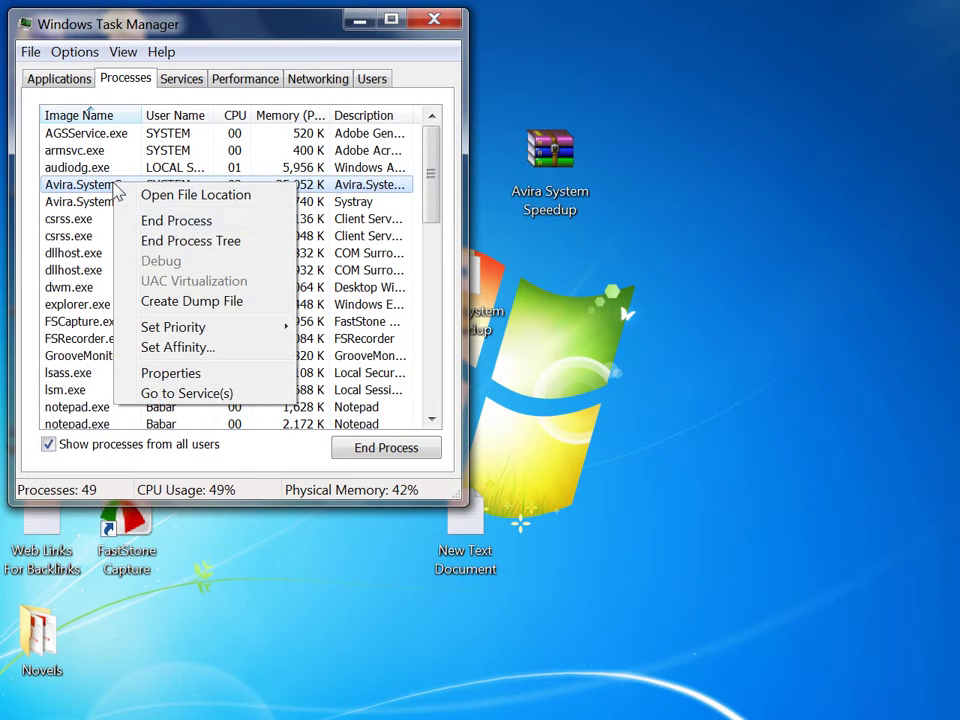
left_click(166, 222)
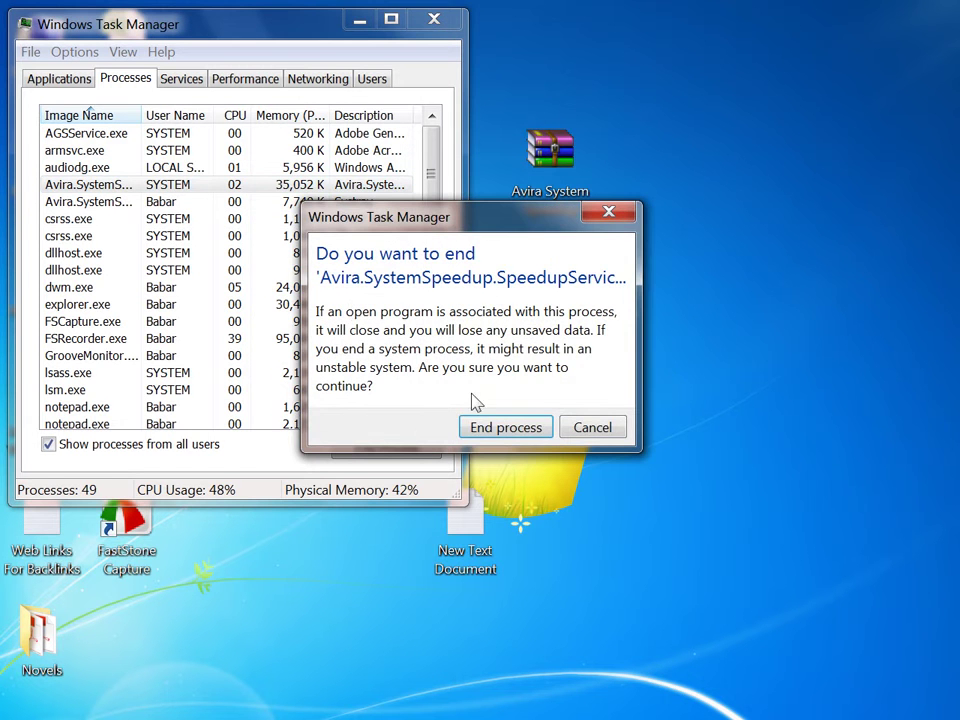
left_click(478, 424)
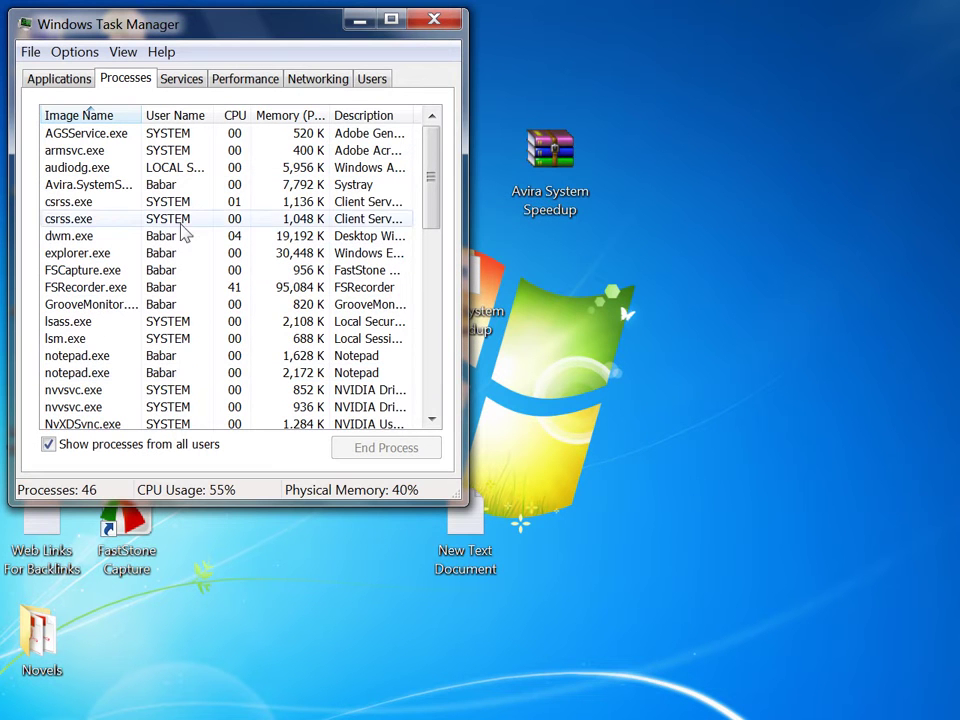
right_click(137, 193)
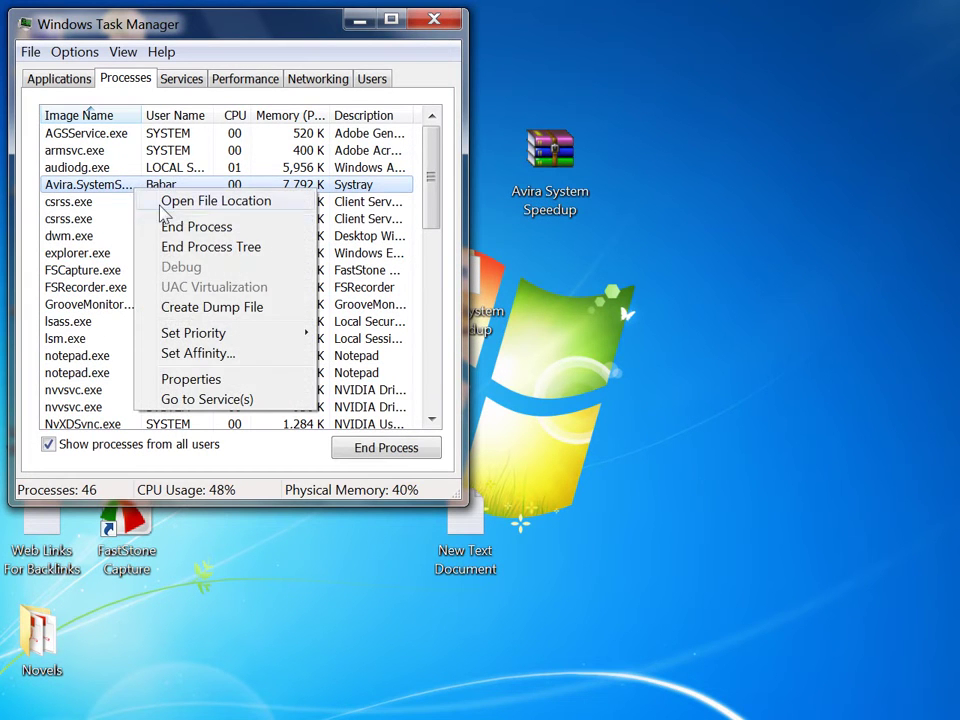
left_click(188, 226)
left_click(485, 433)
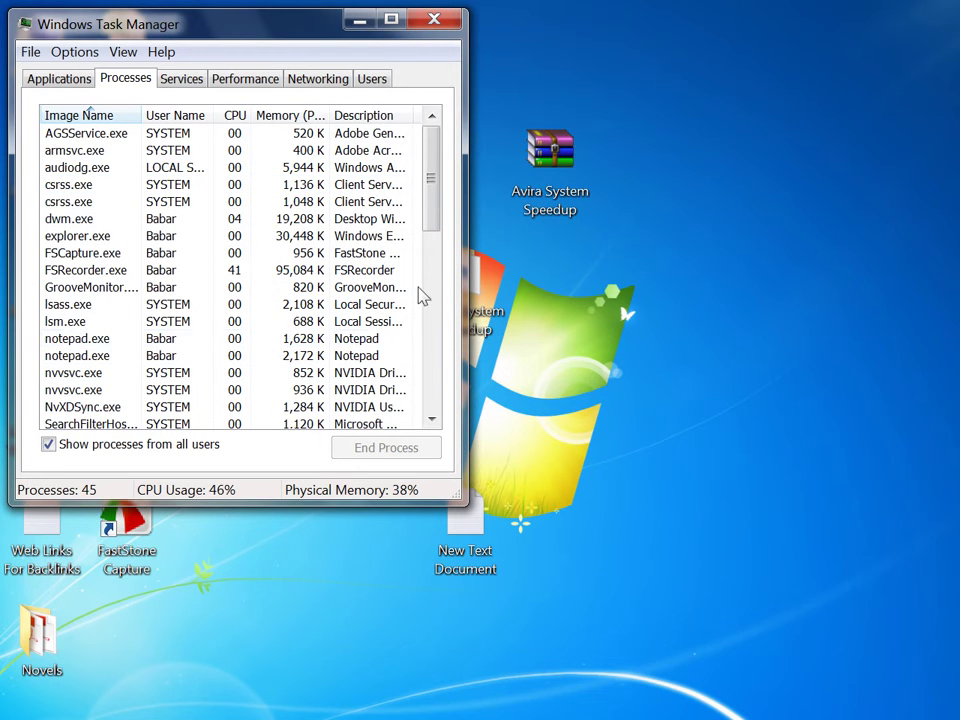
Check the process and service lists for remaining Avira System Speedup entries, and close Task Manager.
left_click_drag(431, 199, 432, 238)
left_click(184, 79)
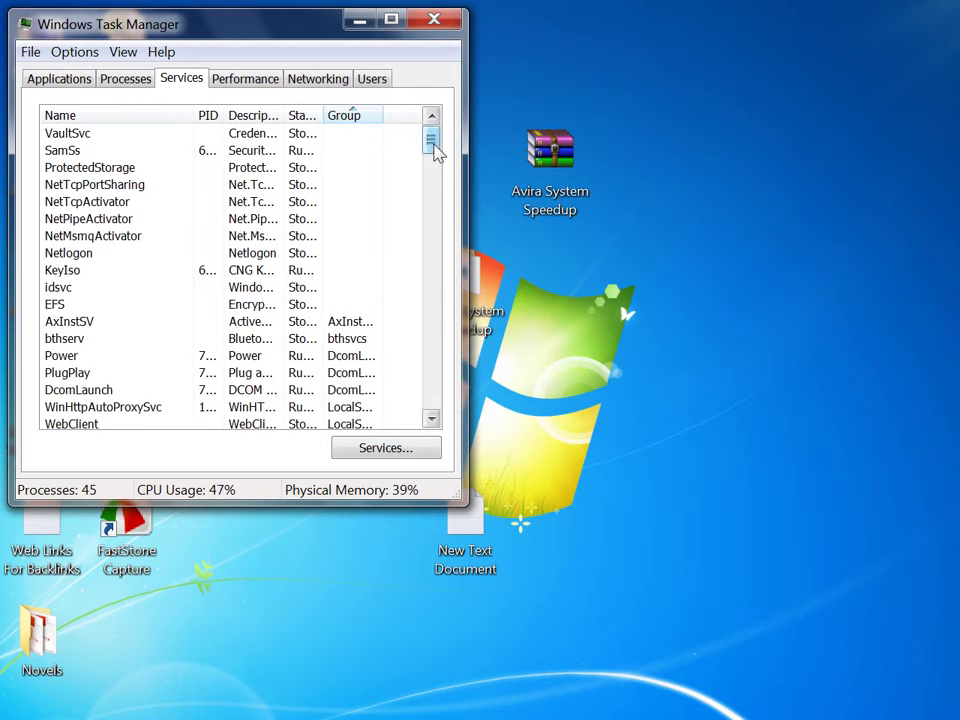
left_click_drag(435, 148, 444, 175)
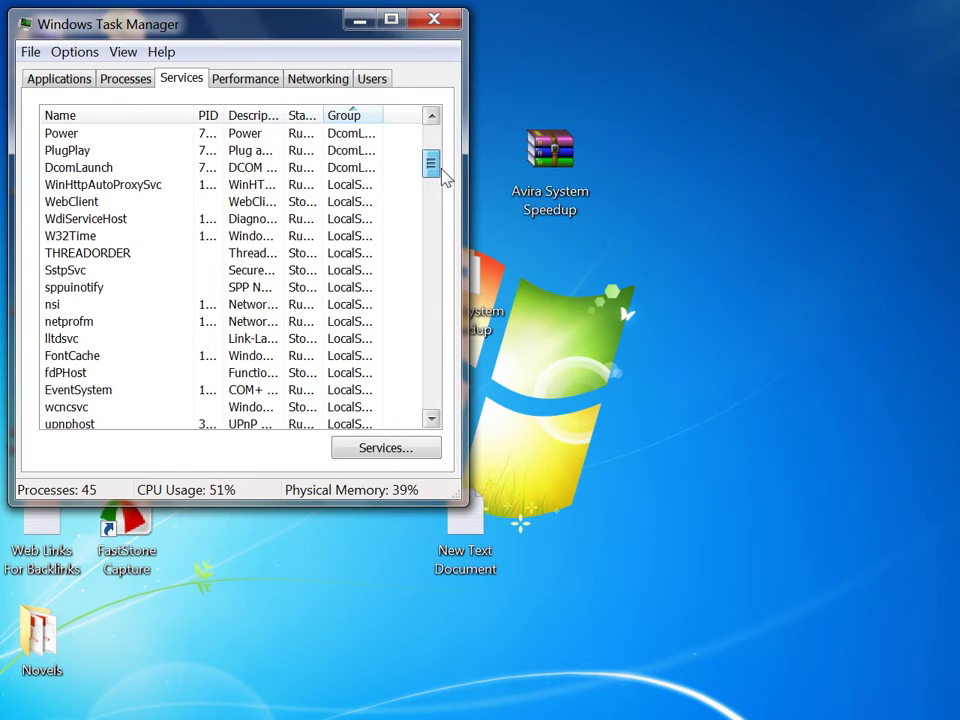
scroll(357, 308, "down", 5)
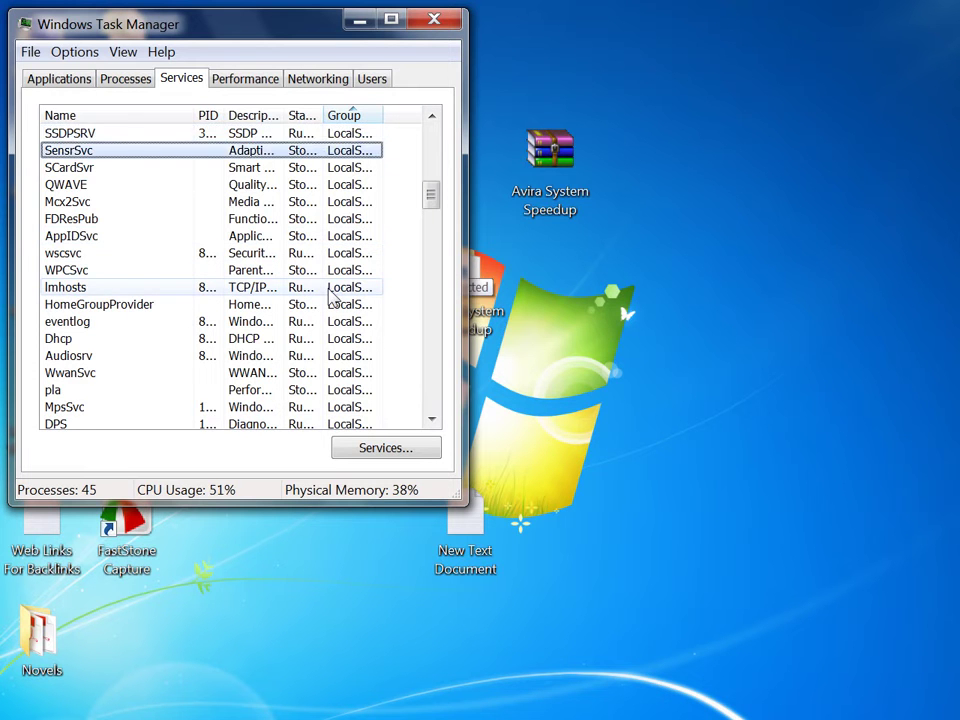
scroll(333, 298, "down", 12)
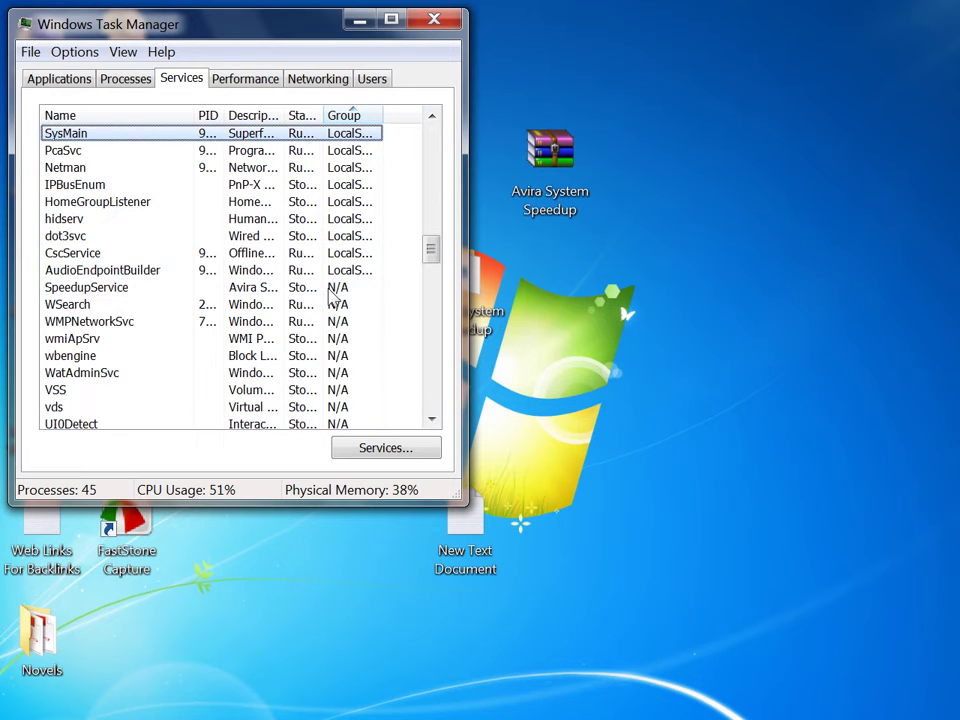
left_click(124, 78)
left_click(160, 202)
key("s")
key("s")
key("s")
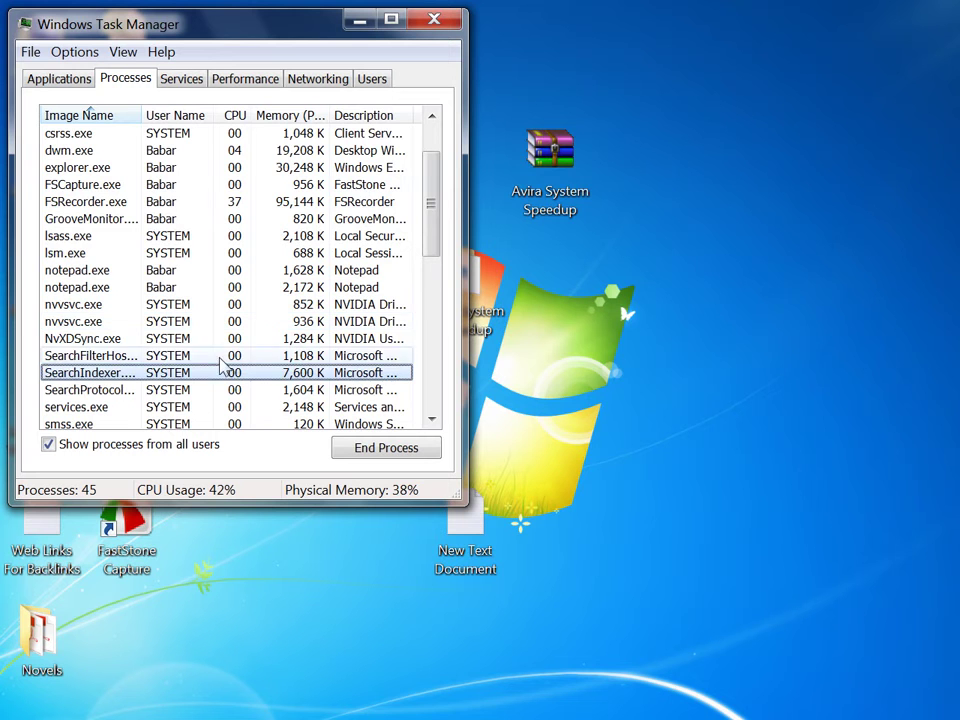
key("s")
key("s")
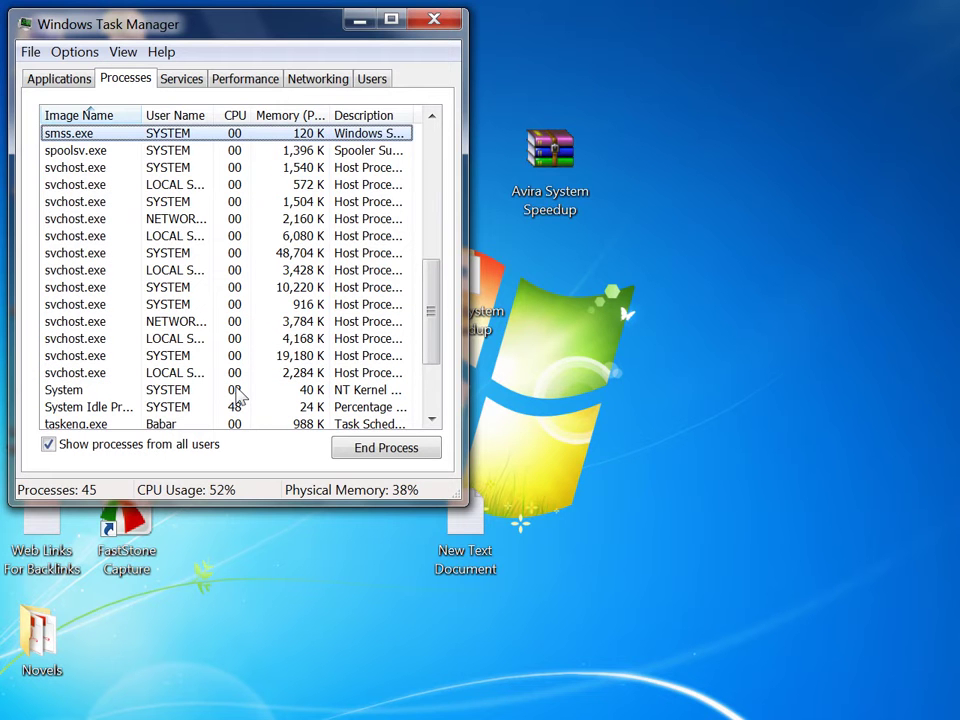
key("s")
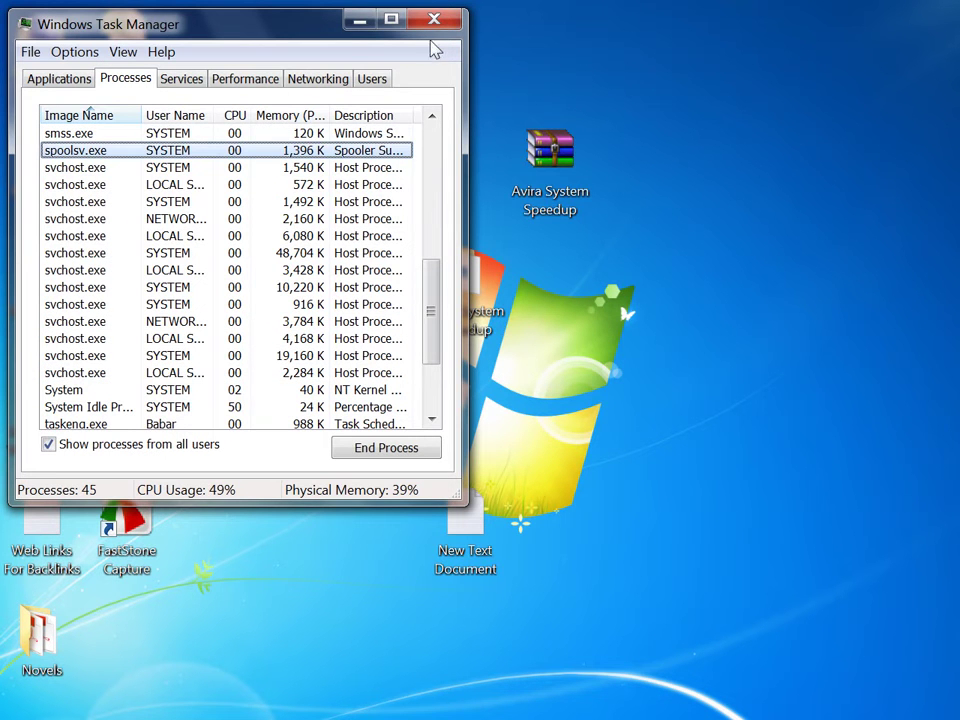
left_click(434, 20)
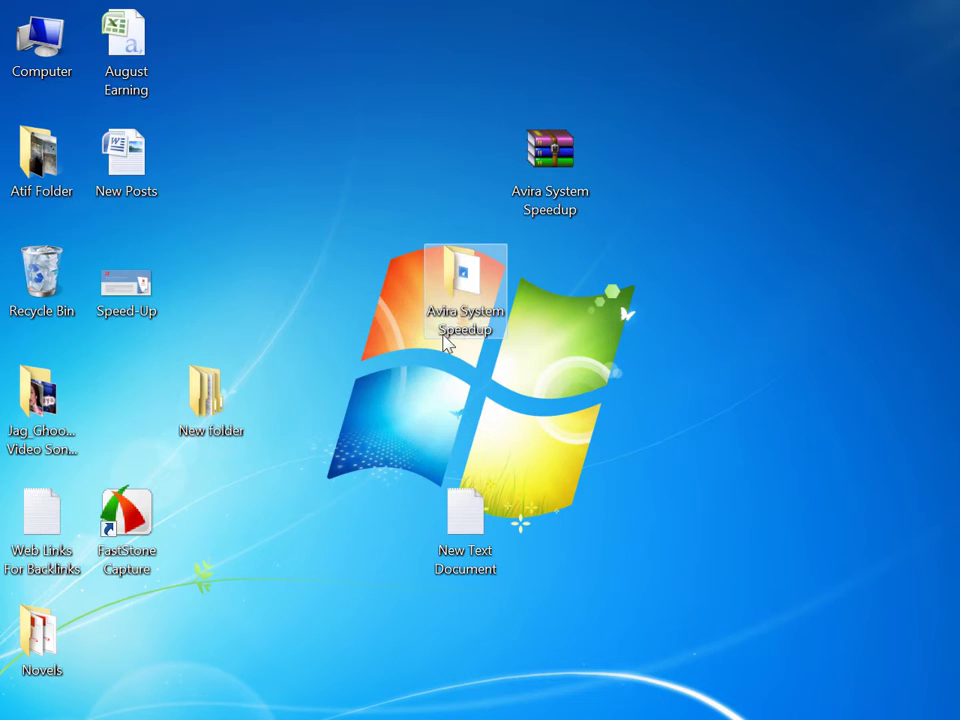
Open the Crack subfolder of the desktop's Avira System Speedup folder and copy all the DLL files in it.
double_click(468, 288)
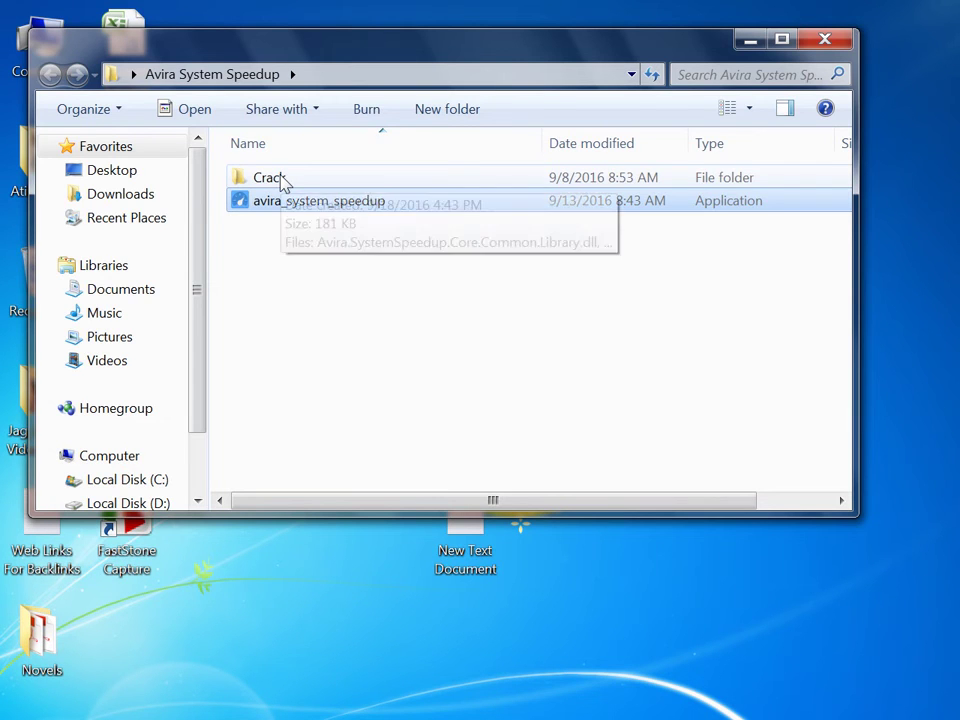
double_click(407, 34)
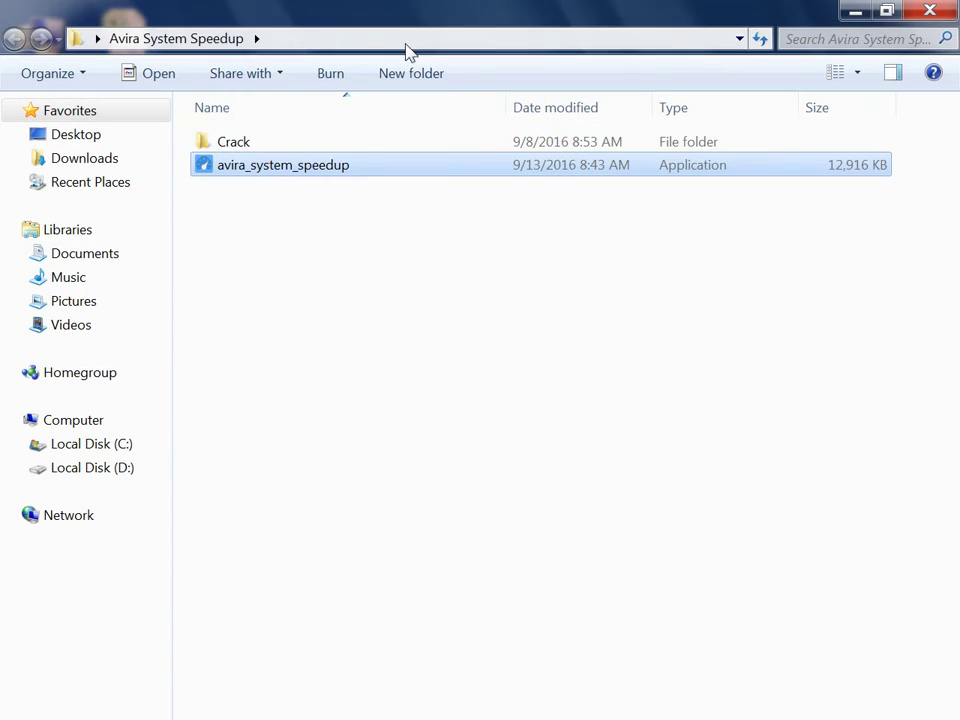
double_click(255, 142)
key("ctrl+a")
right_click(278, 142)
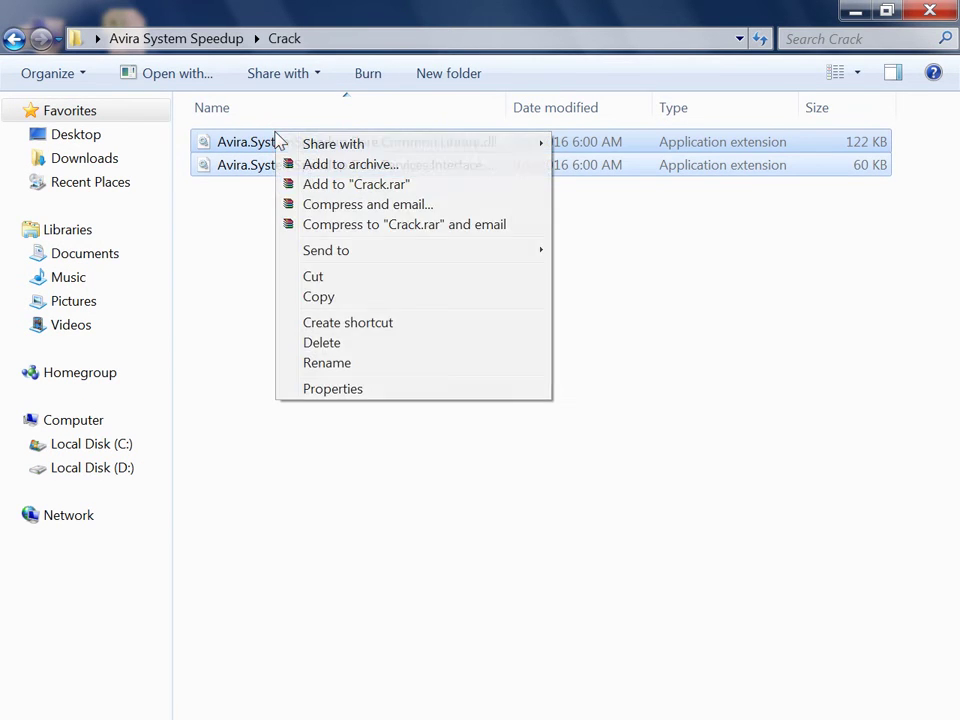
left_click(338, 298)
Paste the copied files into C:\Program Files\Avira\System Speedup, replacing the existing ones and granting administrator permission.
left_click(100, 448)
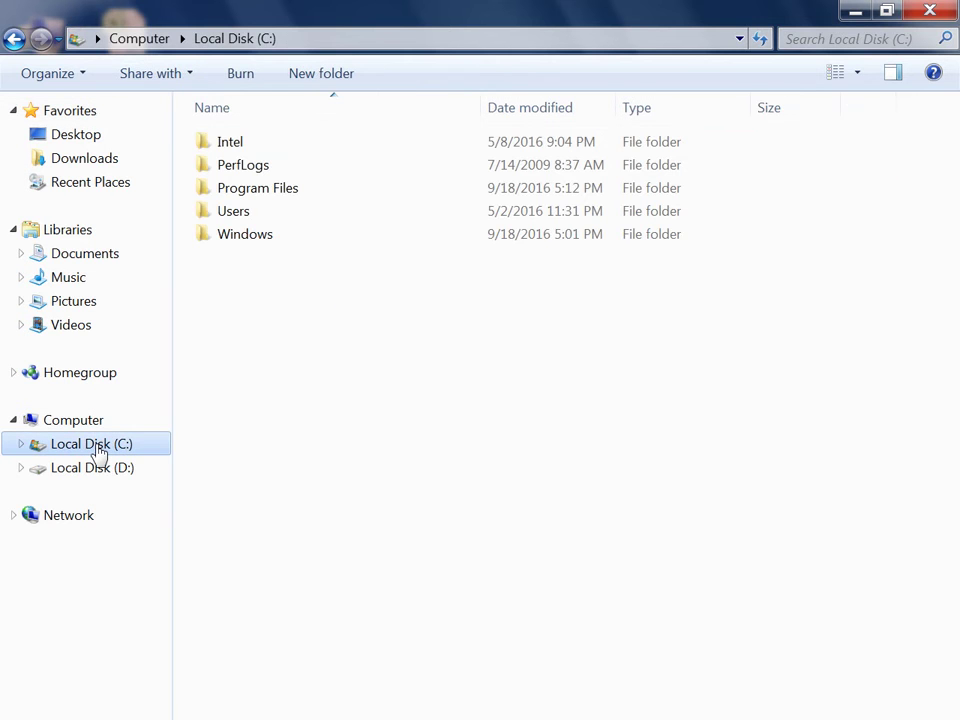
double_click(250, 190)
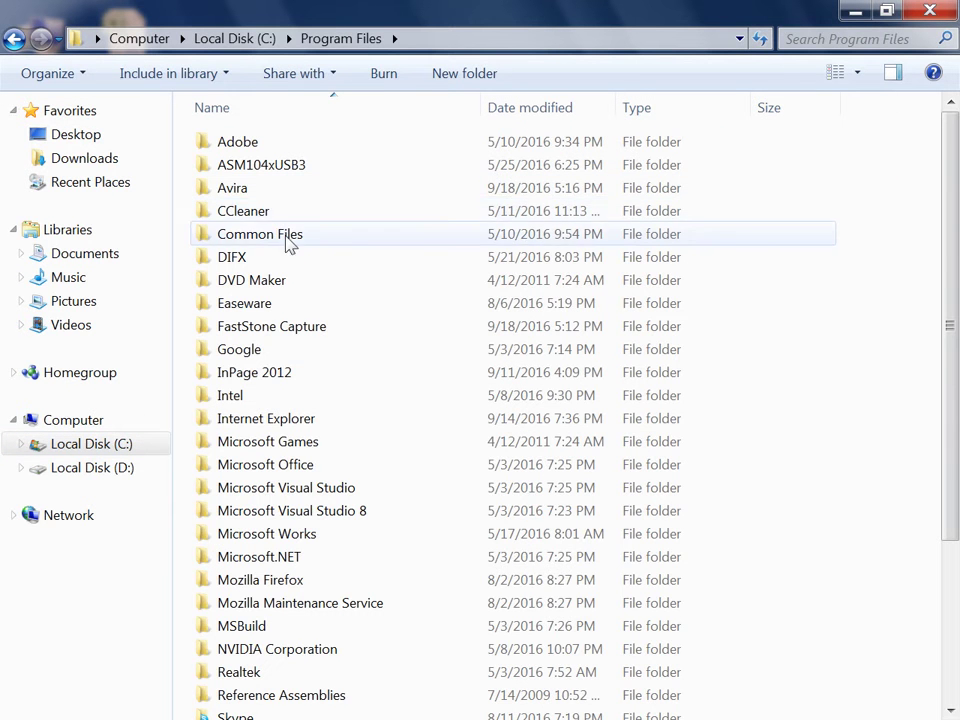
double_click(268, 189)
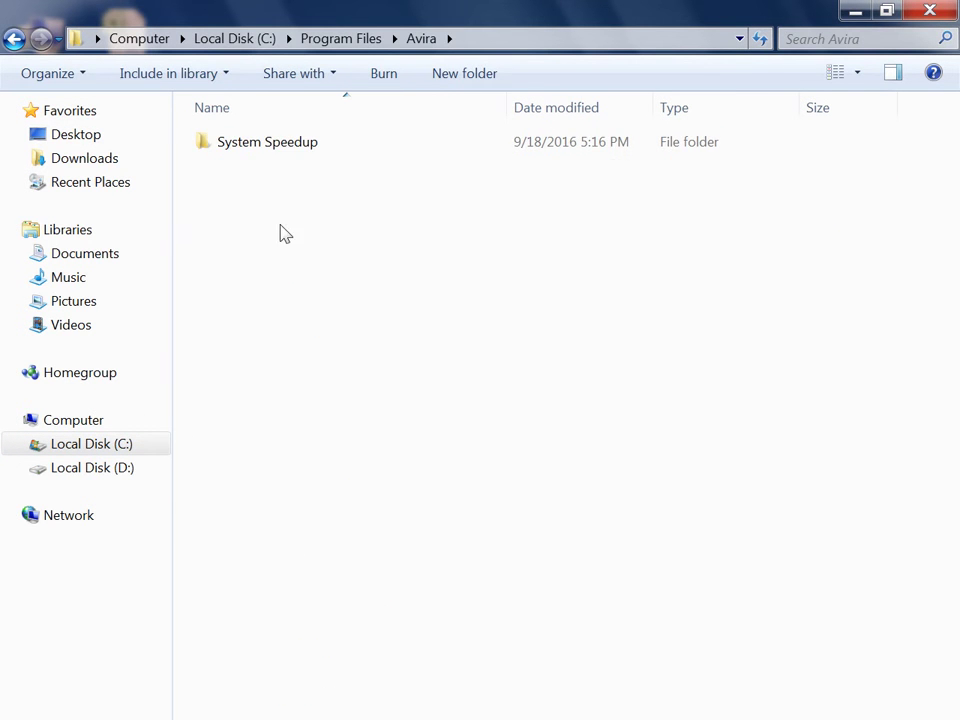
double_click(274, 154)
right_click(347, 218)
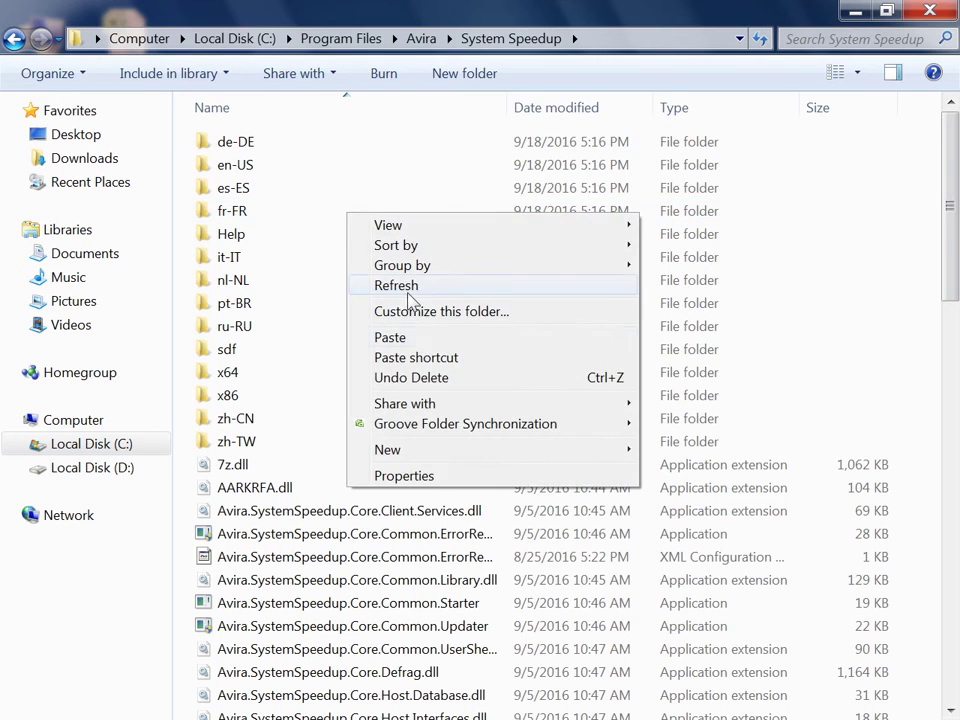
left_click(418, 338)
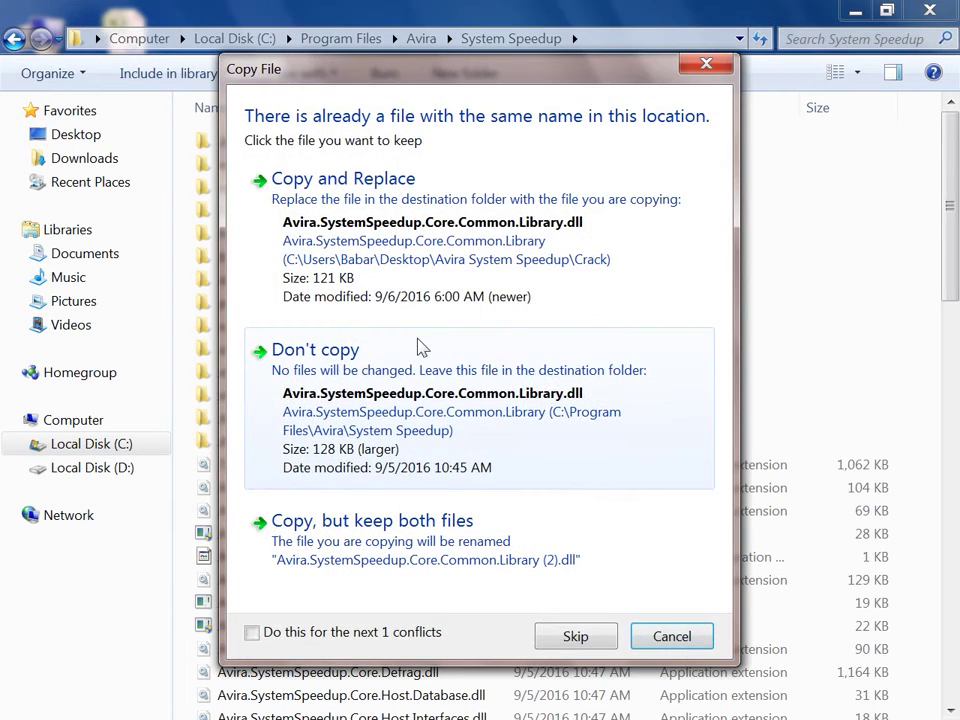
left_click(415, 220)
left_click(416, 219)
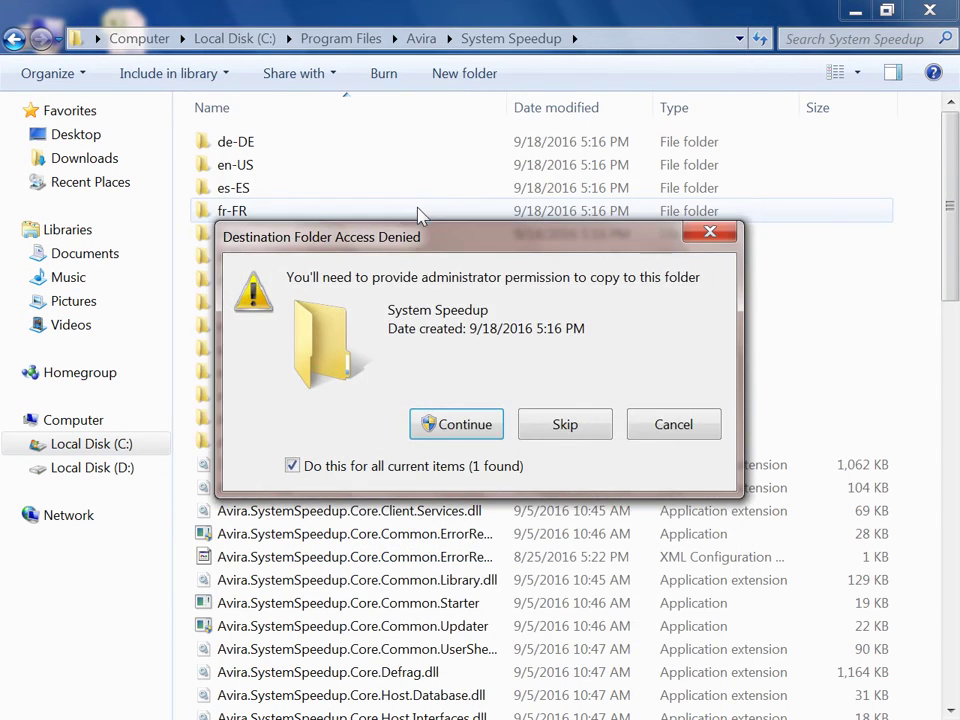
left_click(435, 422)
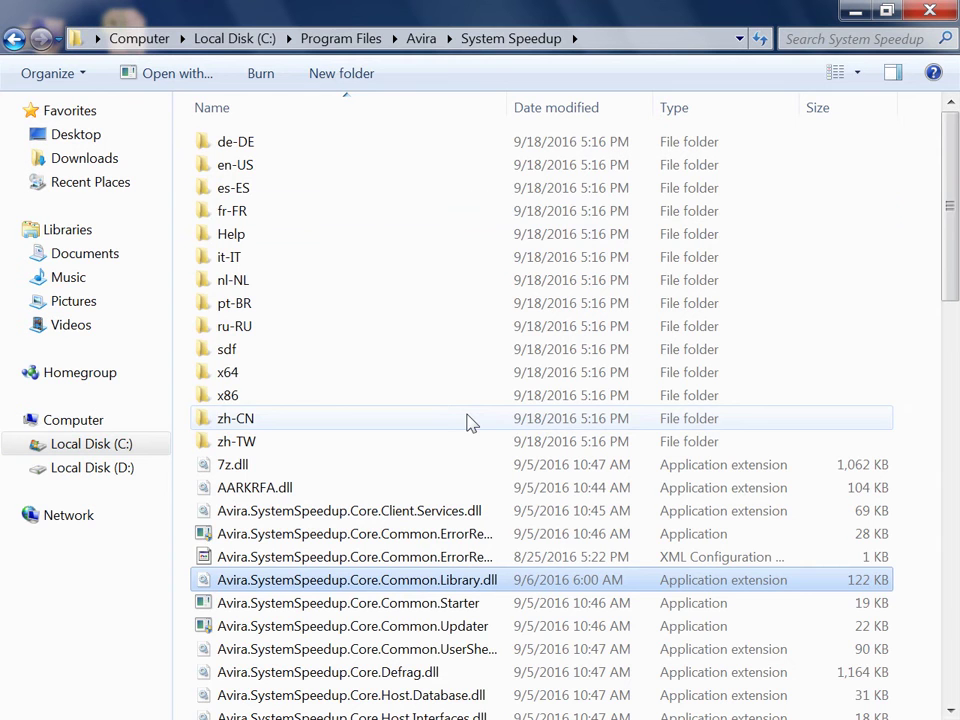
Close the System Speedup folder window and refresh the desktop.
left_click(930, 12)
right_click(665, 318)
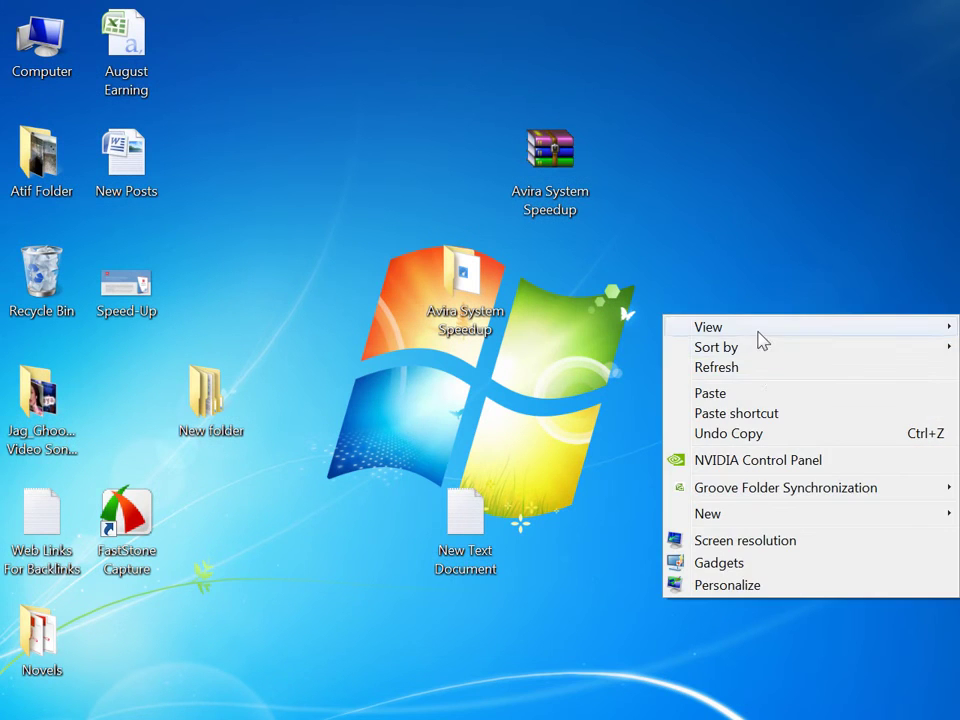
left_click(766, 370)
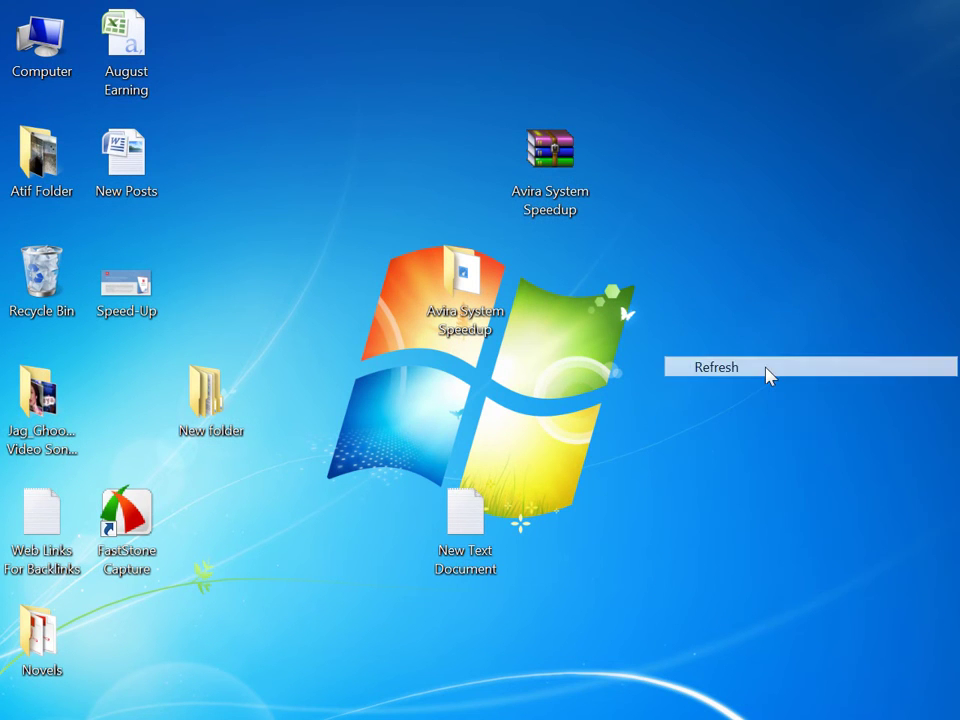
Launch Avira System Speedup from the Avira group of installed programs and open its information page.
left_click(58, 716)
left_click(72, 660)
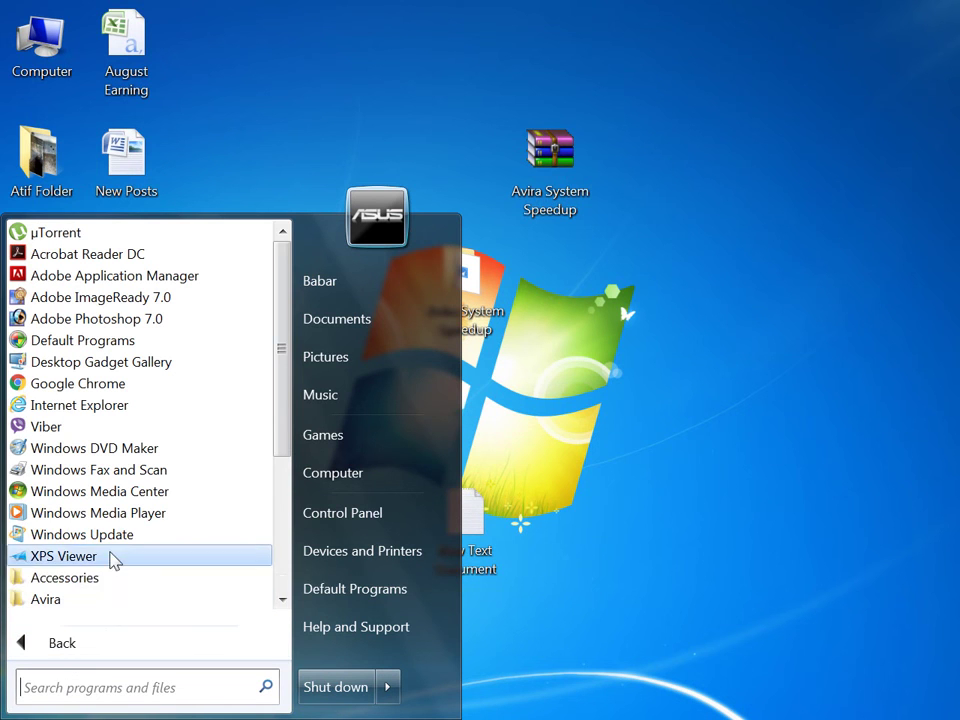
left_click(133, 596)
left_click(86, 600)
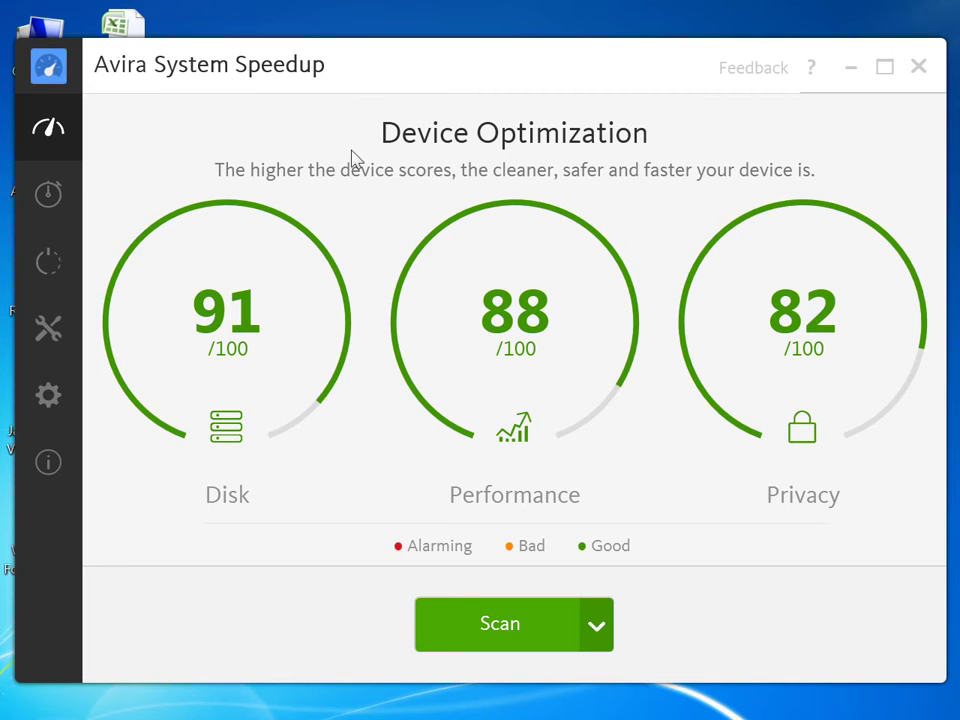
left_click(62, 467)
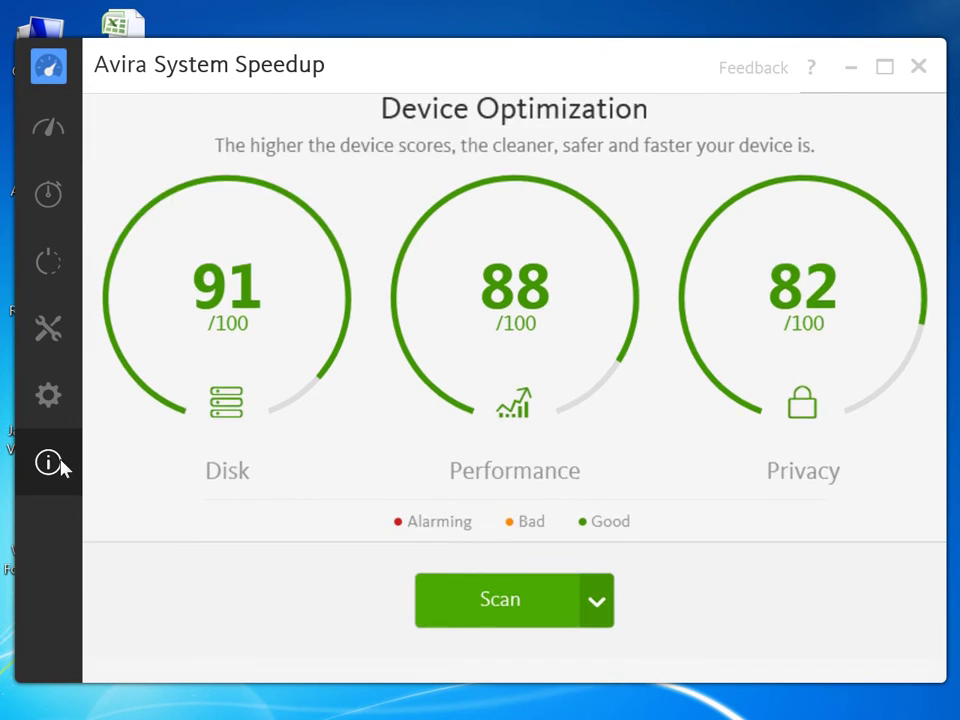